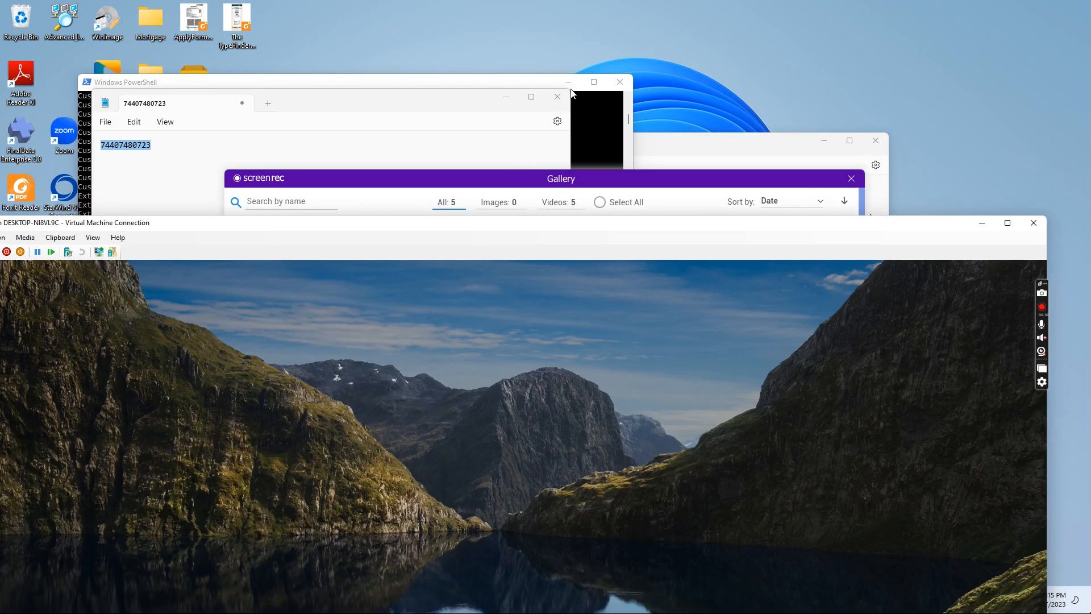
Step: Bring the VM Connection window into view and sign in with the account password
left_click_drag(480, 223, 533, 51)
left_click(387, 330)
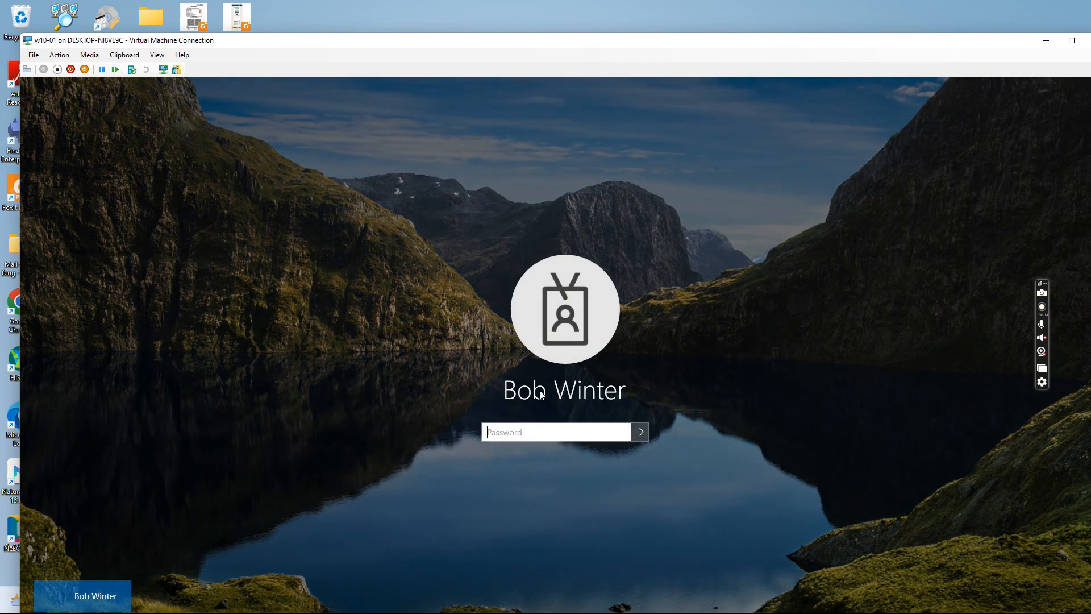
type("p")
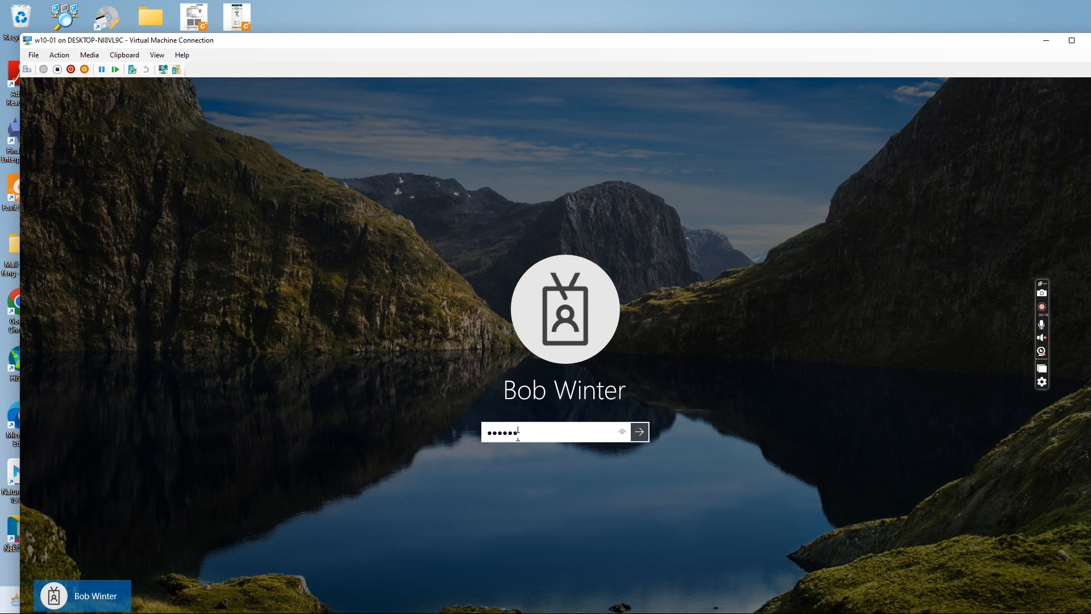
key("Return")
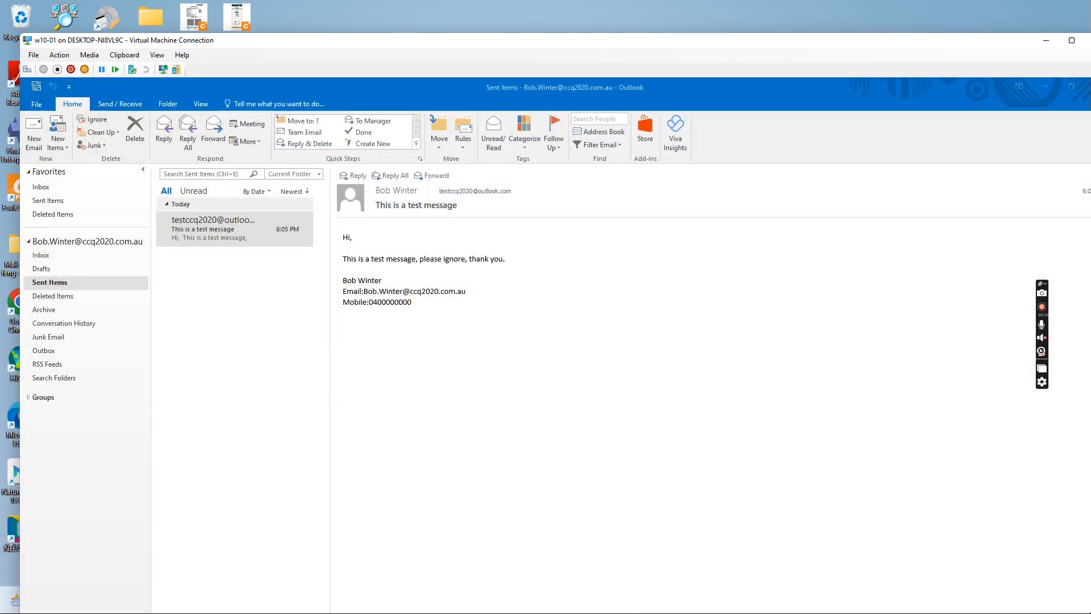
Step: Select the sent test message in Outlook, then move the VM window aside to reveal the host's Opera previews
left_click(185, 220)
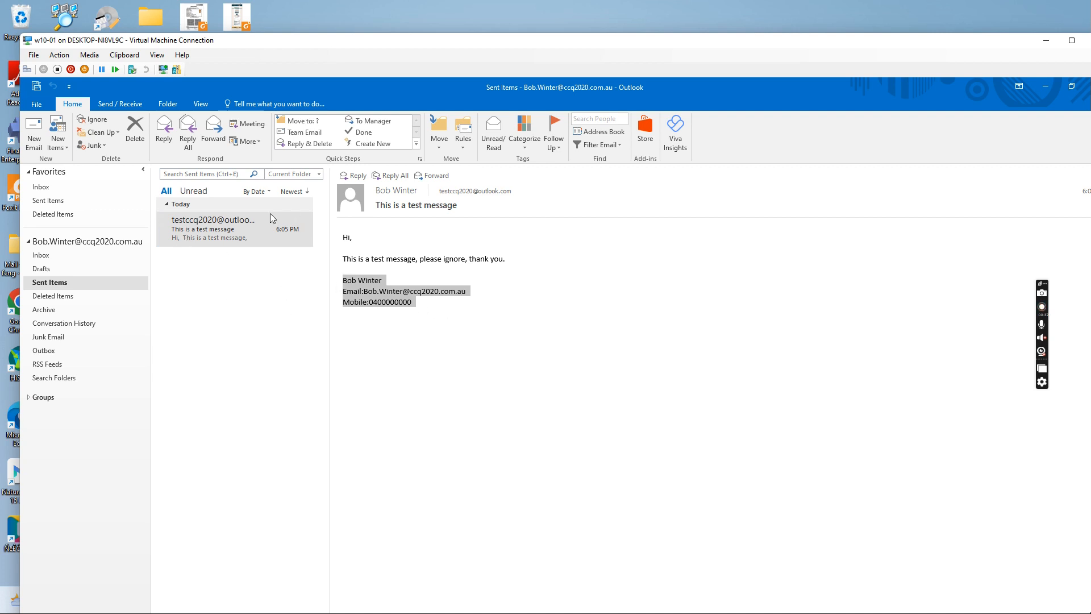
left_click_drag(584, 47, 734, 366)
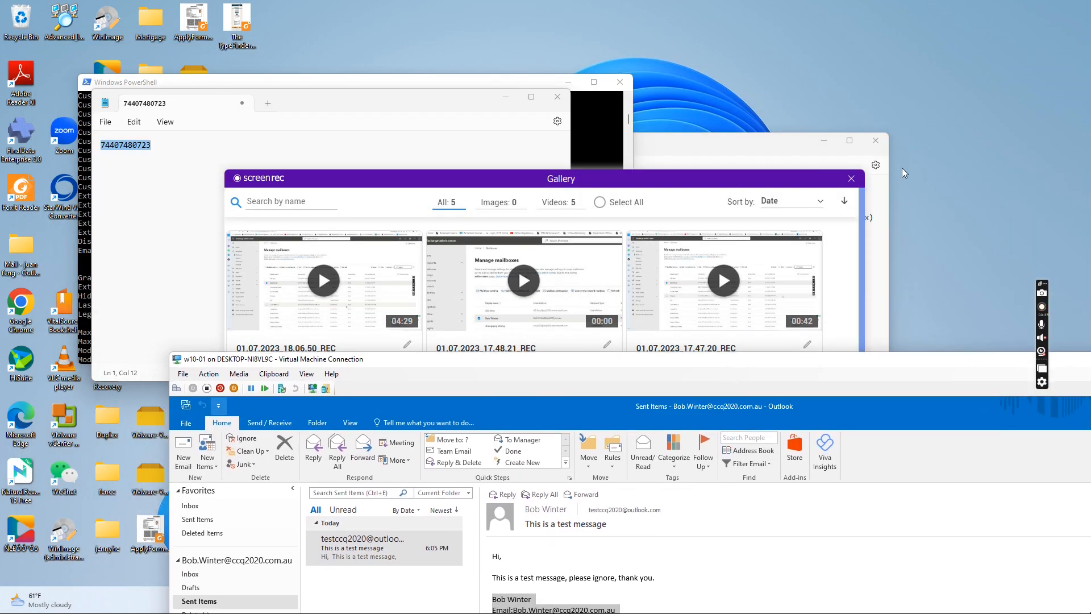
left_click(759, 205)
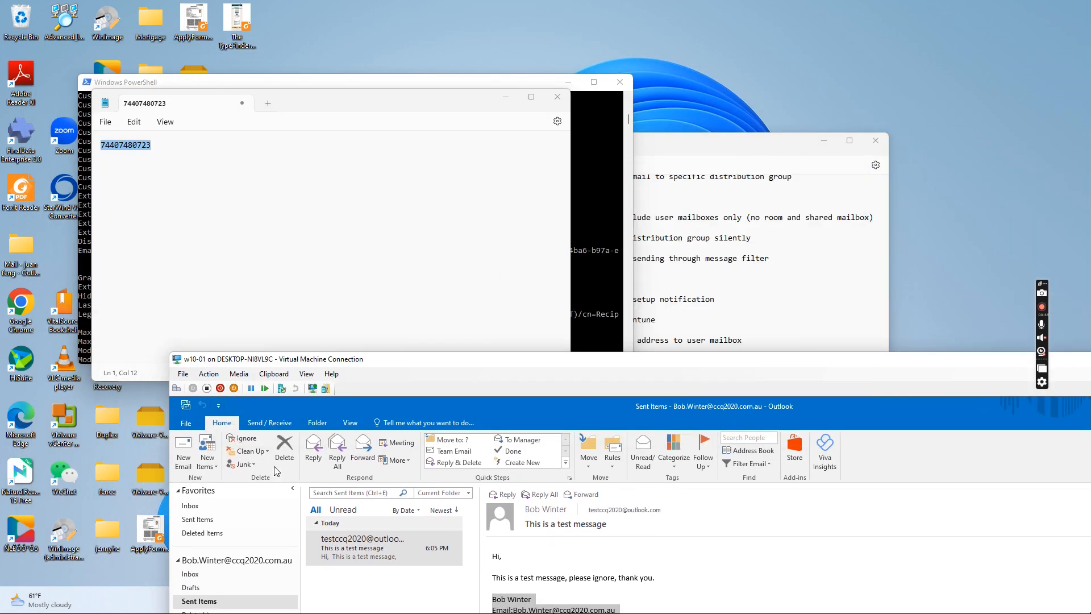
left_click_drag(648, 363, 1087, 271)
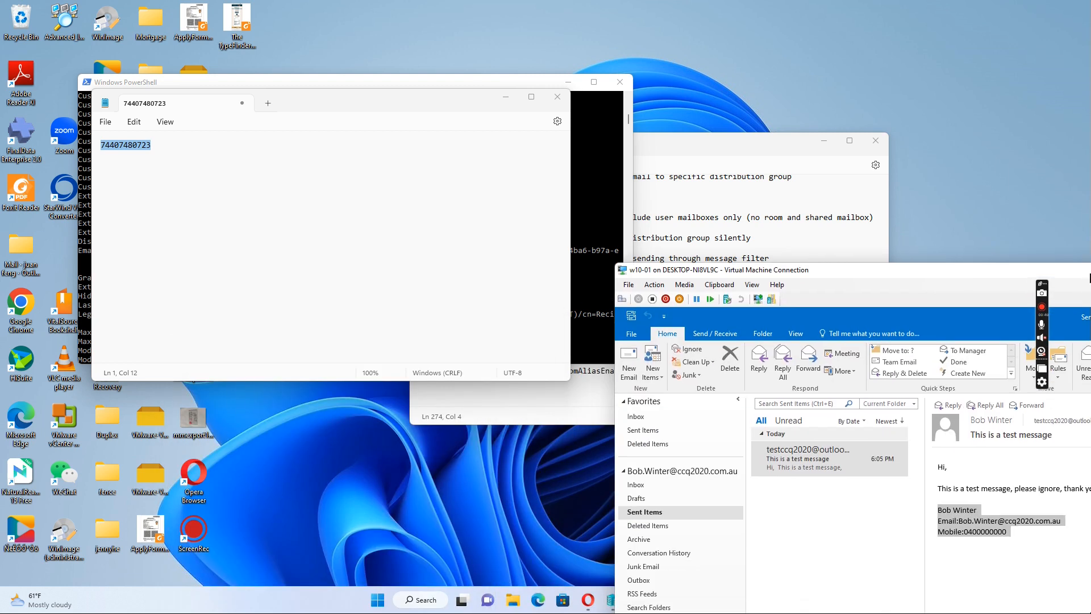
mouse_move(587, 600)
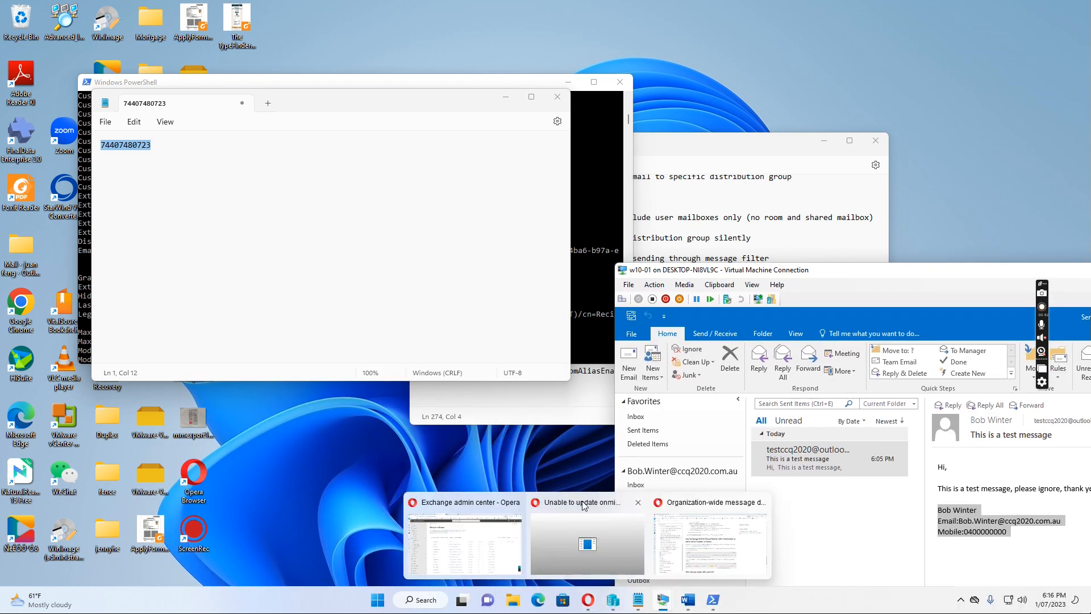
Step: Read the received test message in Outlook.com to confirm it has no disclaimer, then go back to Exchange admin center
left_click(460, 500)
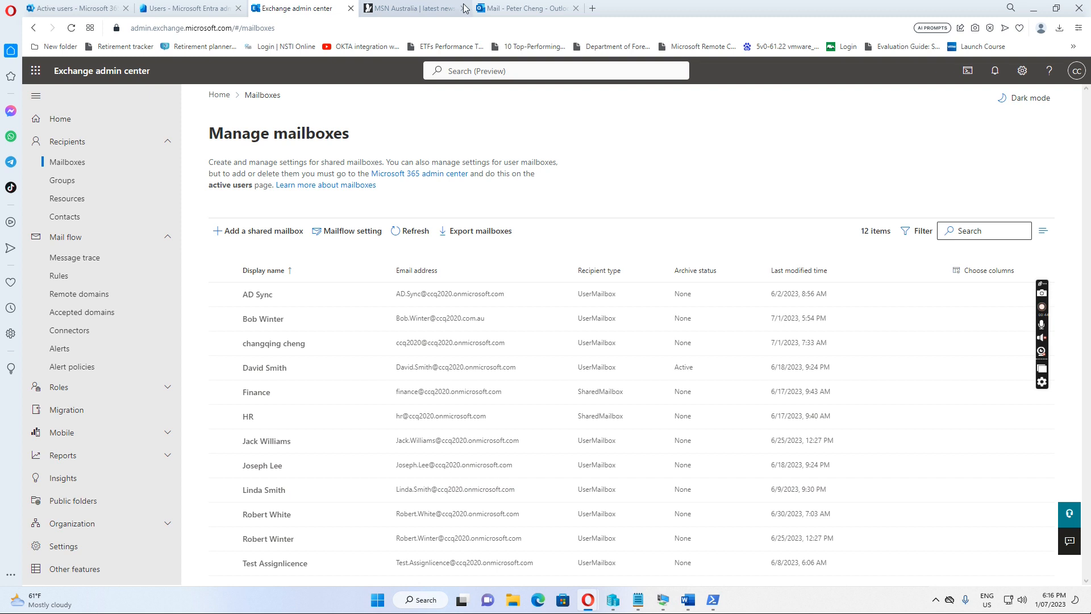
left_click(523, 12)
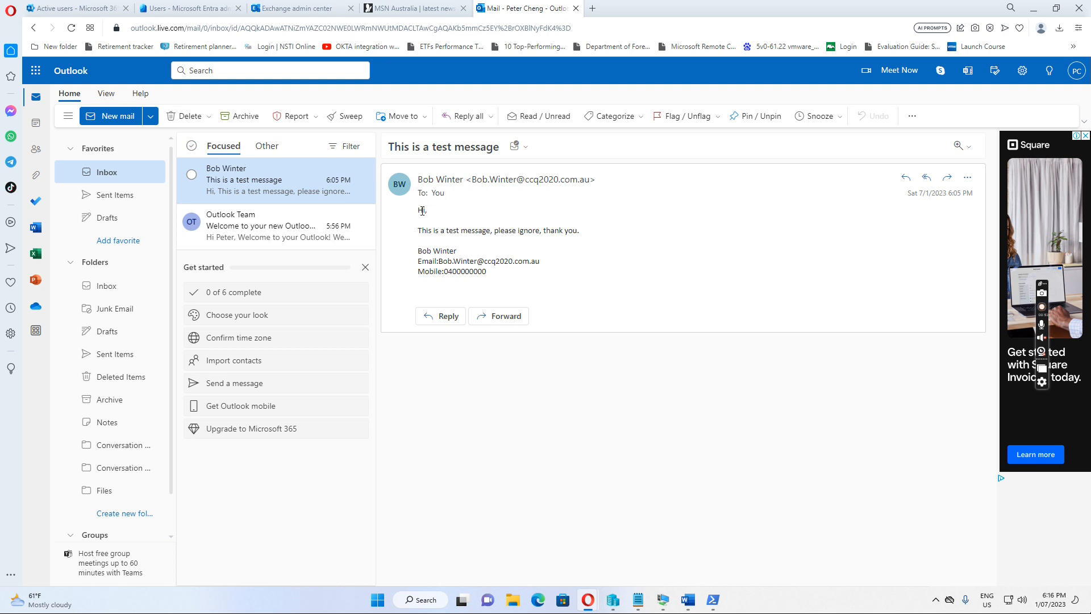
left_click_drag(420, 211, 488, 261)
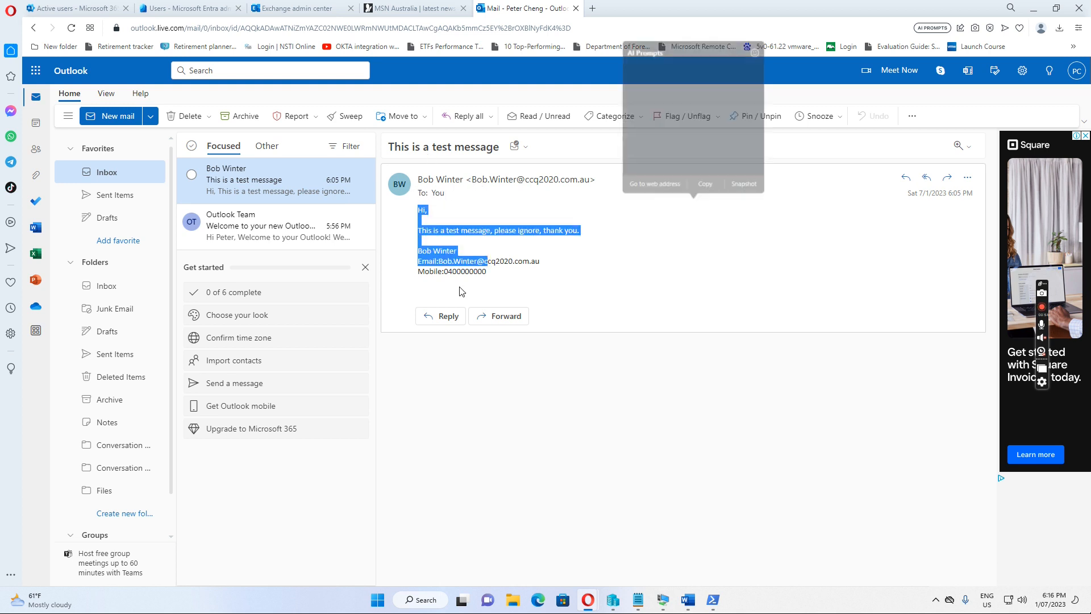
left_click(432, 265)
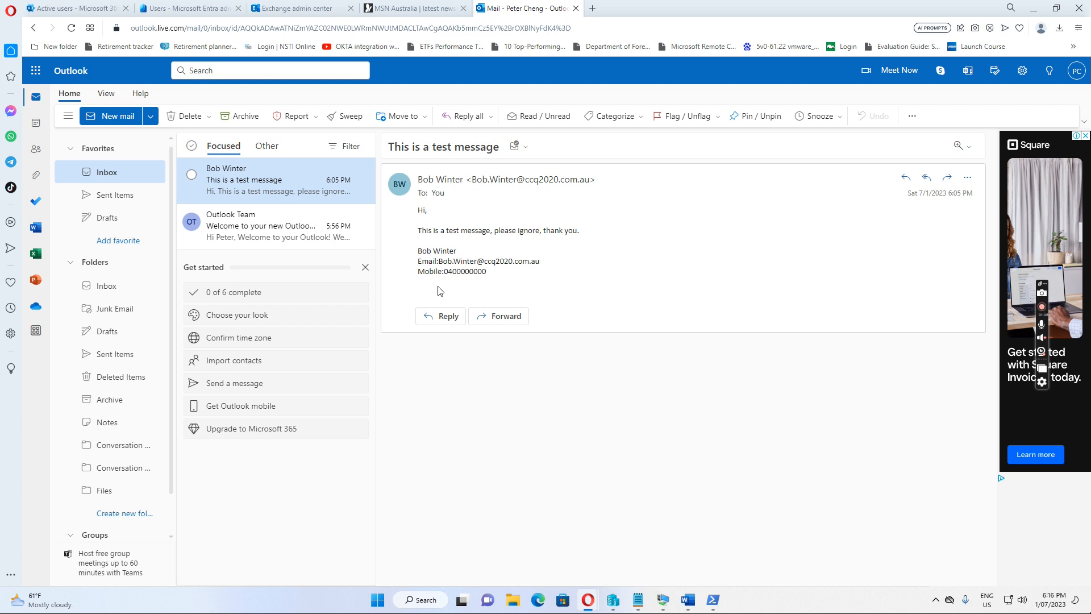
left_click(300, 11)
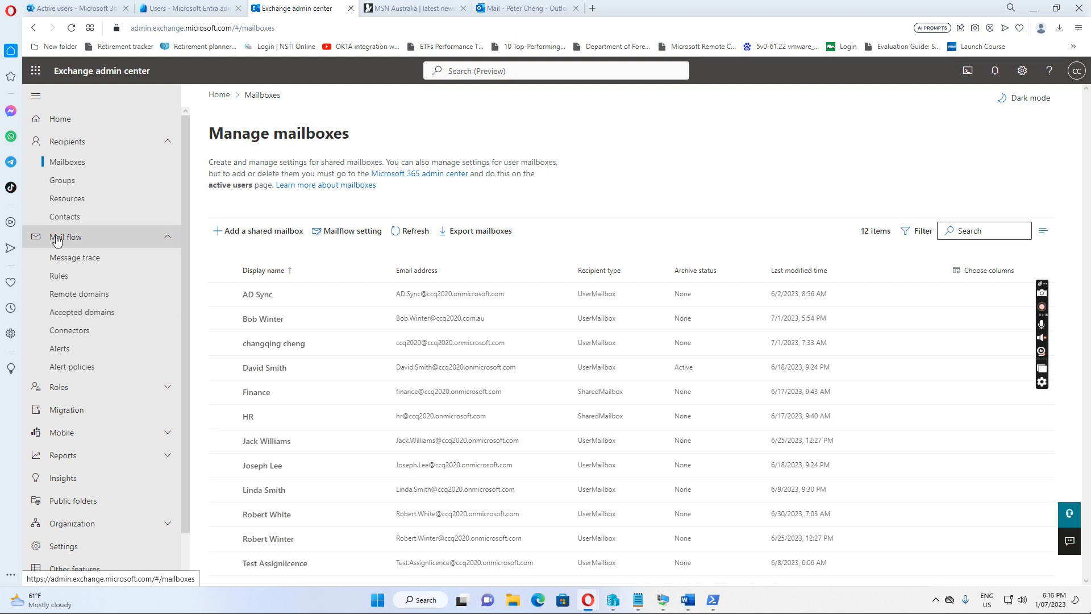
Step: Under Mail flow > Rules, add a new rule from the Apply disclaimers template
left_click(57, 276)
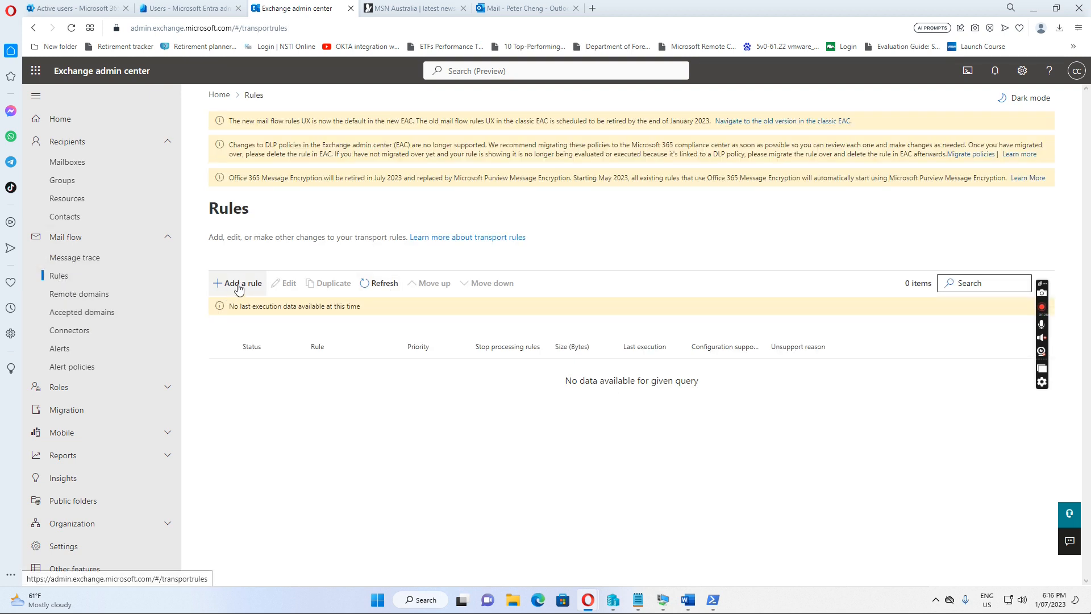
left_click(238, 286)
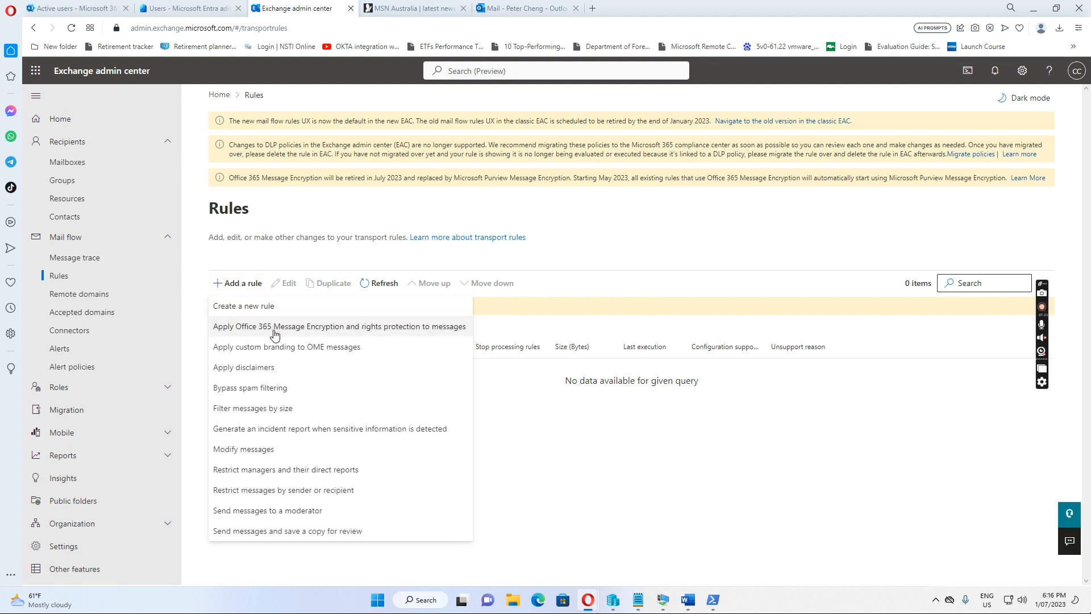
left_click(234, 367)
left_click(556, 243)
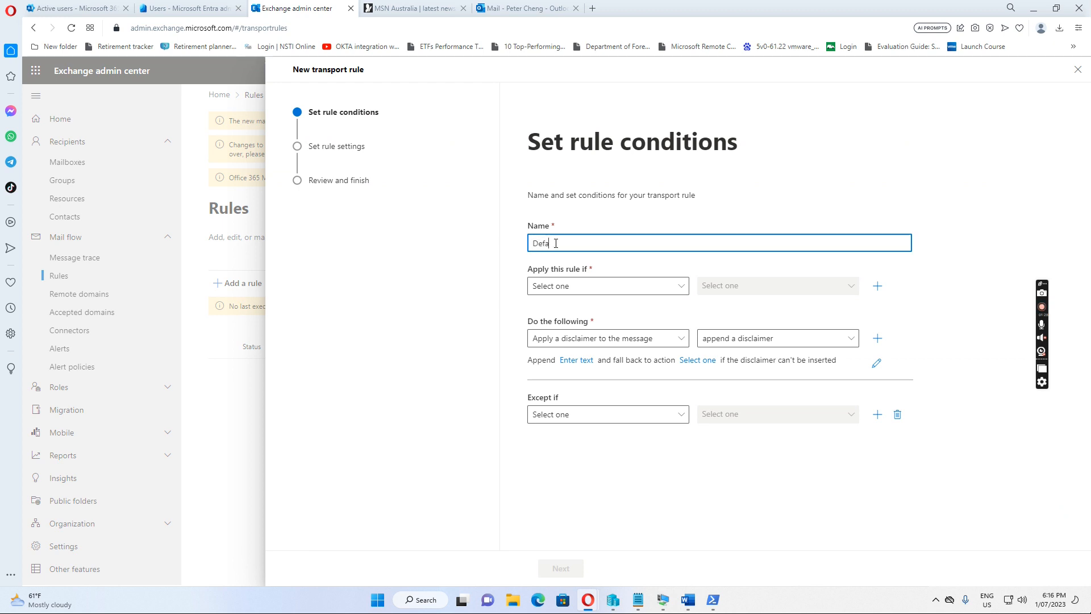
Step: Enter 'Default disclaimer for message sending to internet users' as the rule name
type("Default disc")
type("laimer for ")
type("in")
type("g")
type("e sendin ")
type("g t")
type("o internet user")
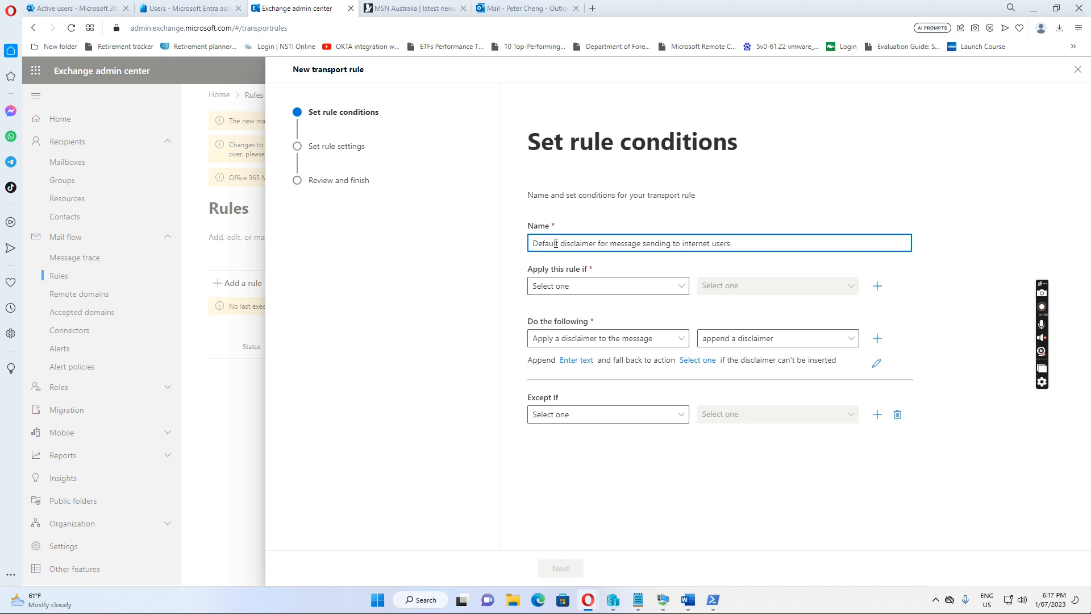
type("s")
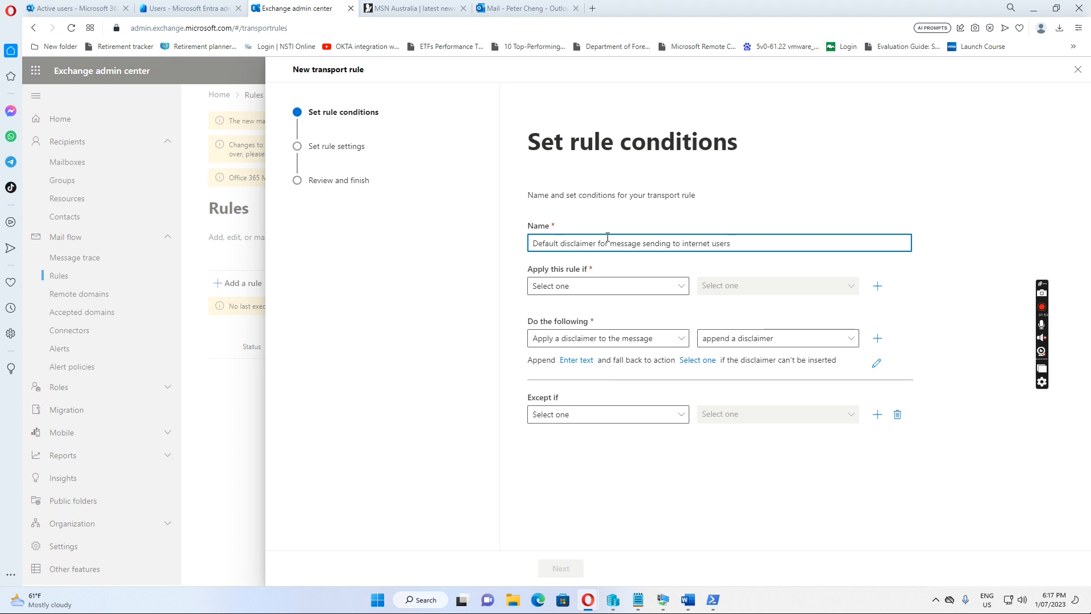
Step: Add the condition 'The recipient is external/internal' set to Outside the organization
left_click(680, 289)
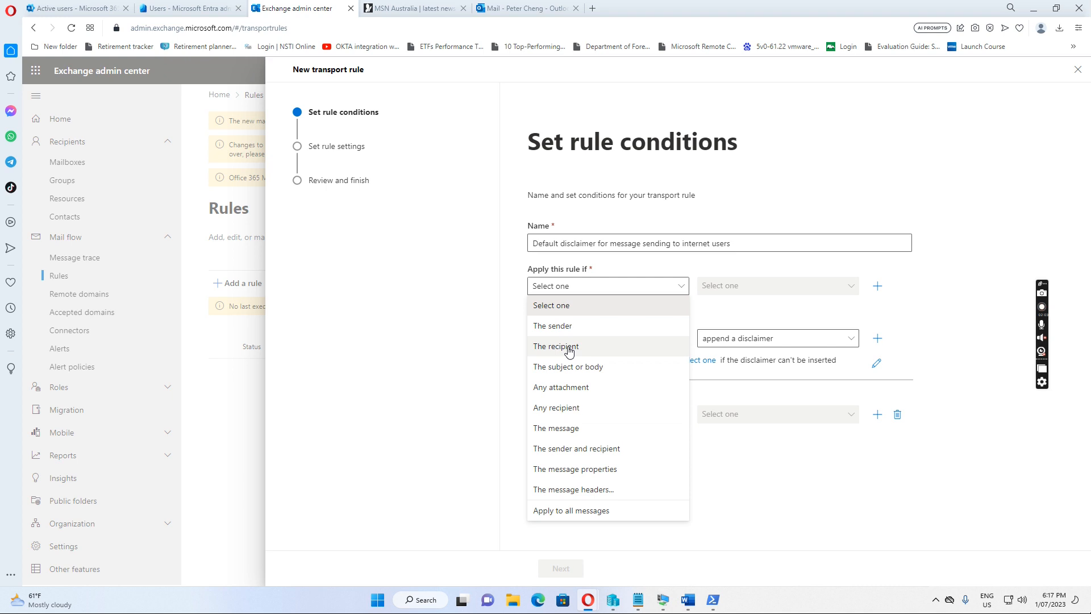
left_click(571, 353)
left_click(850, 288)
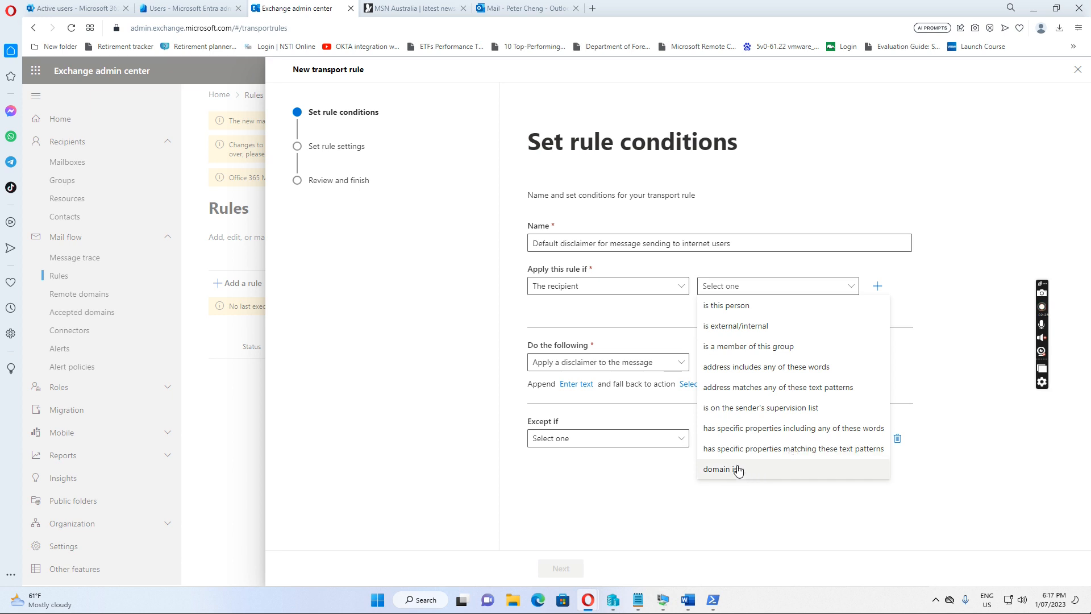
left_click(737, 331)
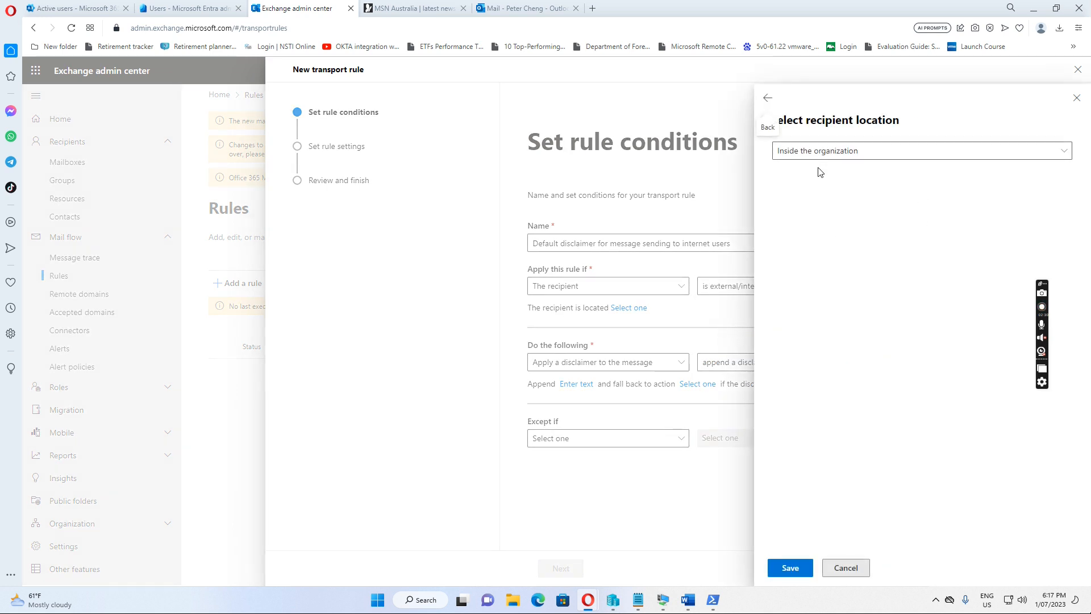
left_click(1063, 156)
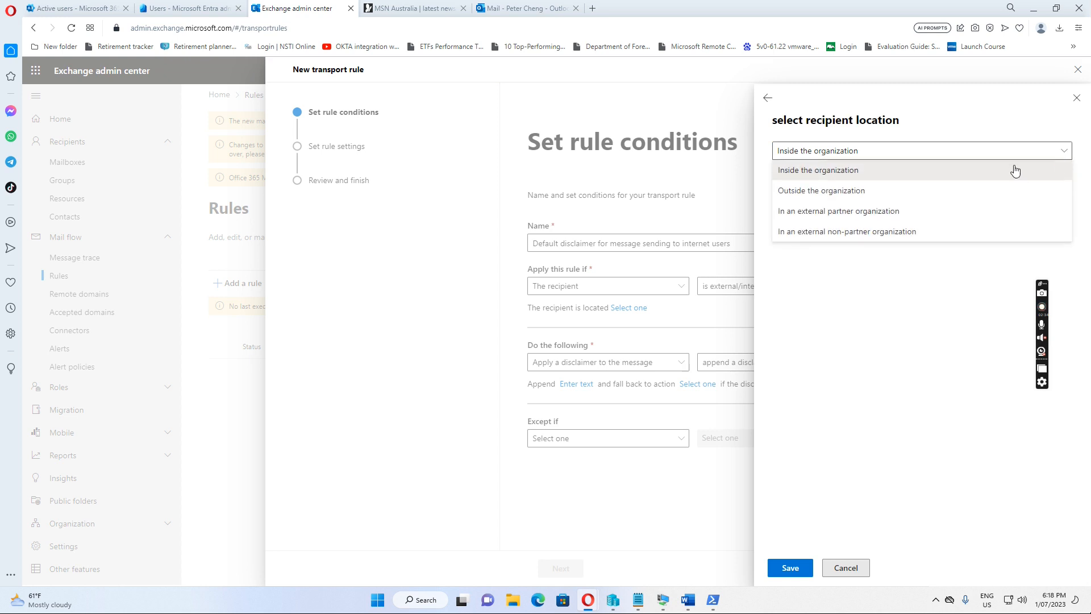
left_click(833, 193)
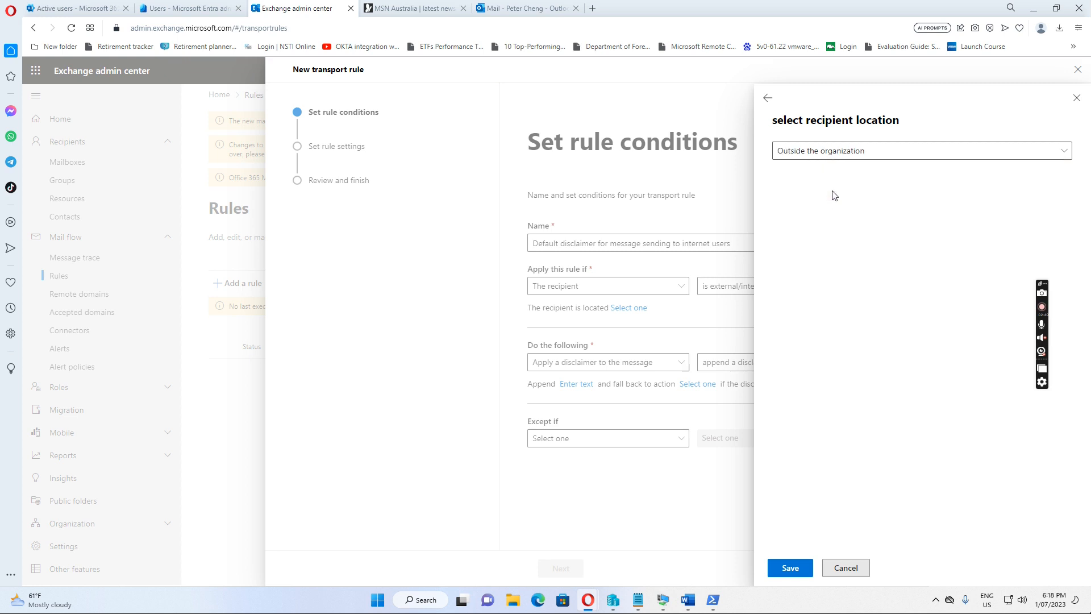
left_click(788, 568)
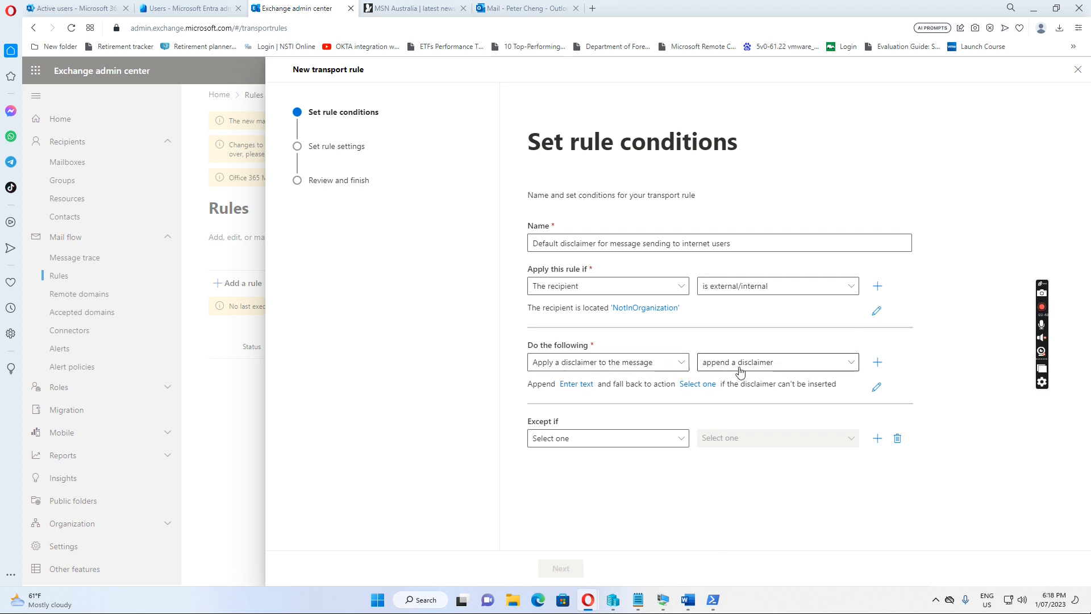
left_click(576, 385)
Step: Save the disclaimer text 'Disclaimer: This message is from CCQ2020, thank you.'
left_click(797, 151)
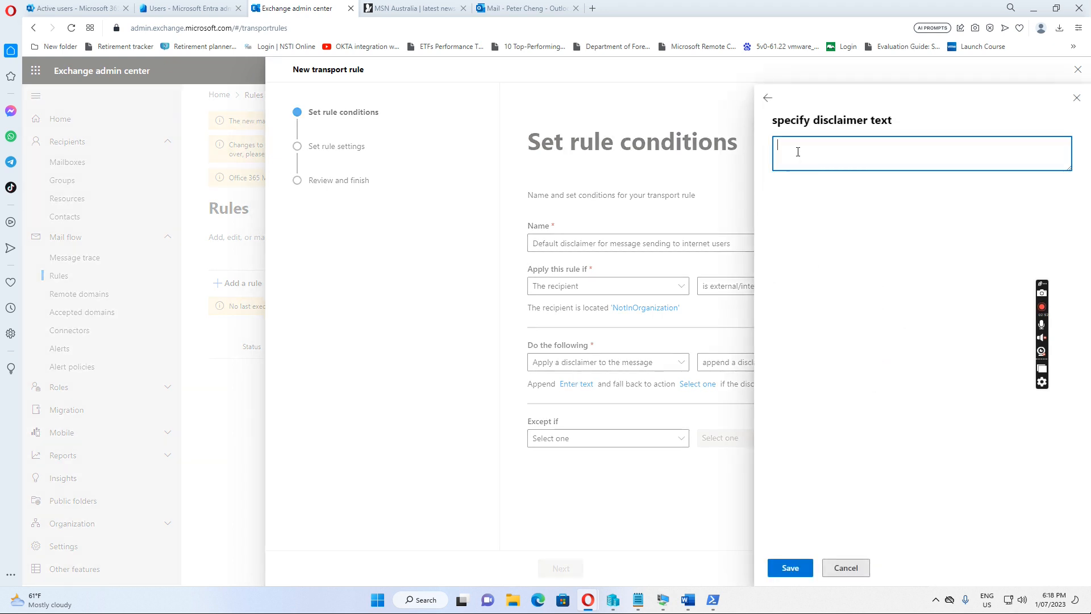
type("Disclaimer: This message is fro")
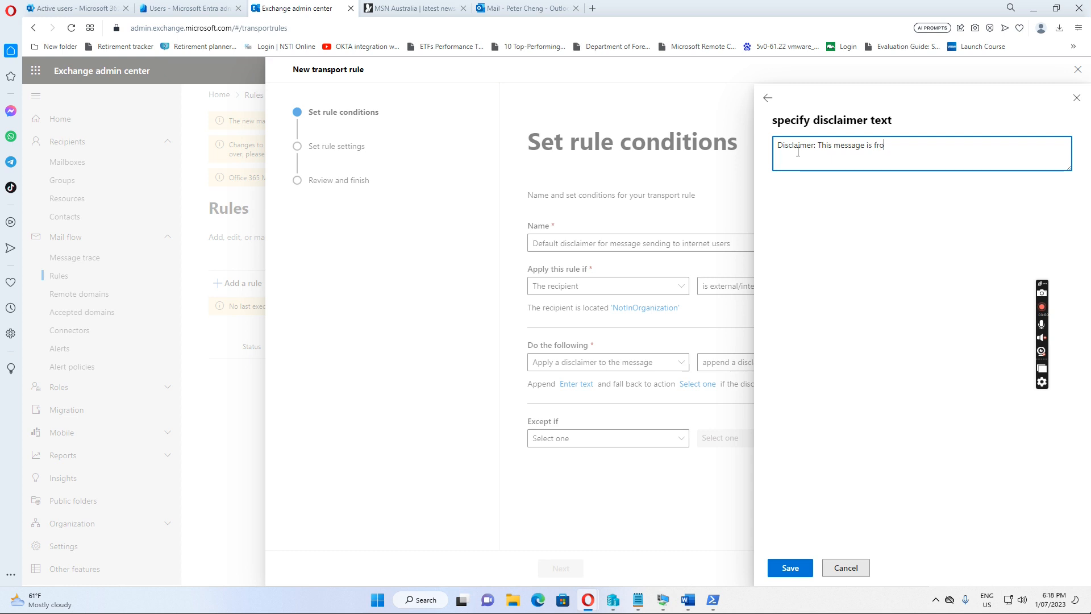
type("m CCQ2020")
type(", thnak y")
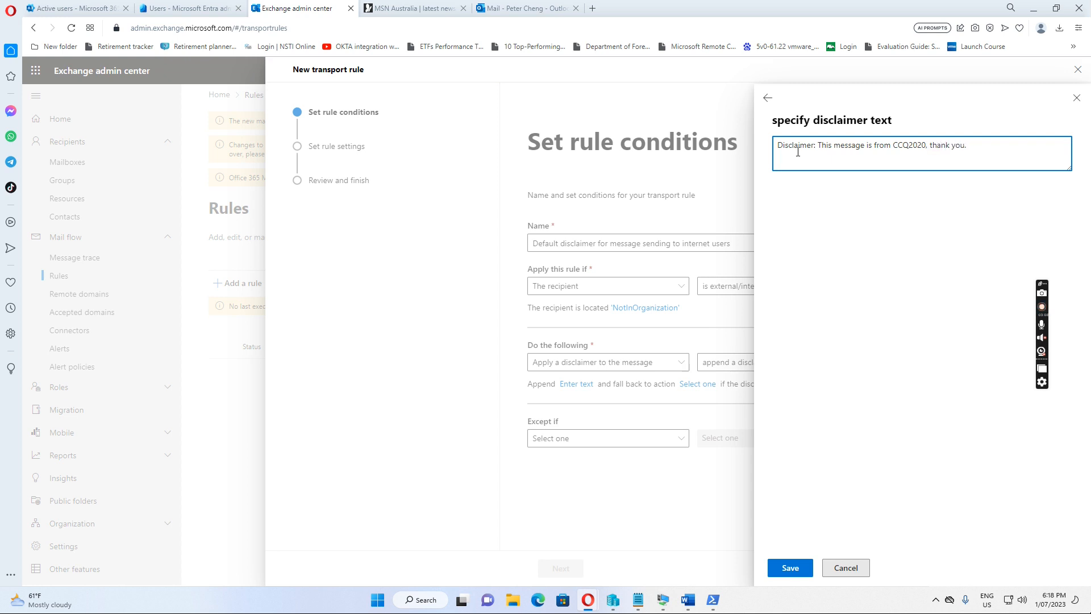
left_click(794, 568)
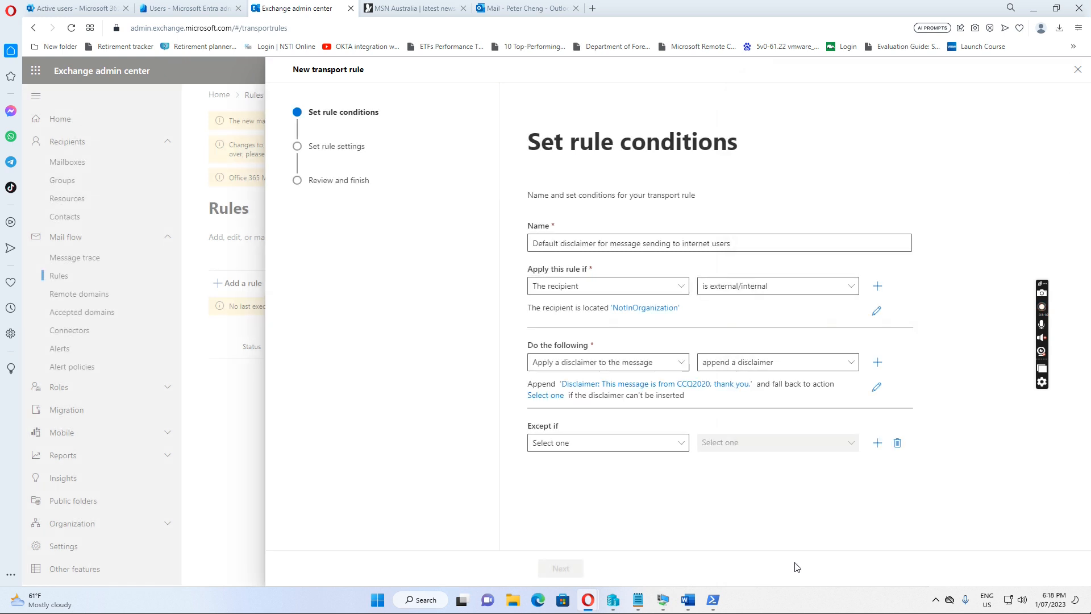
left_click(554, 396)
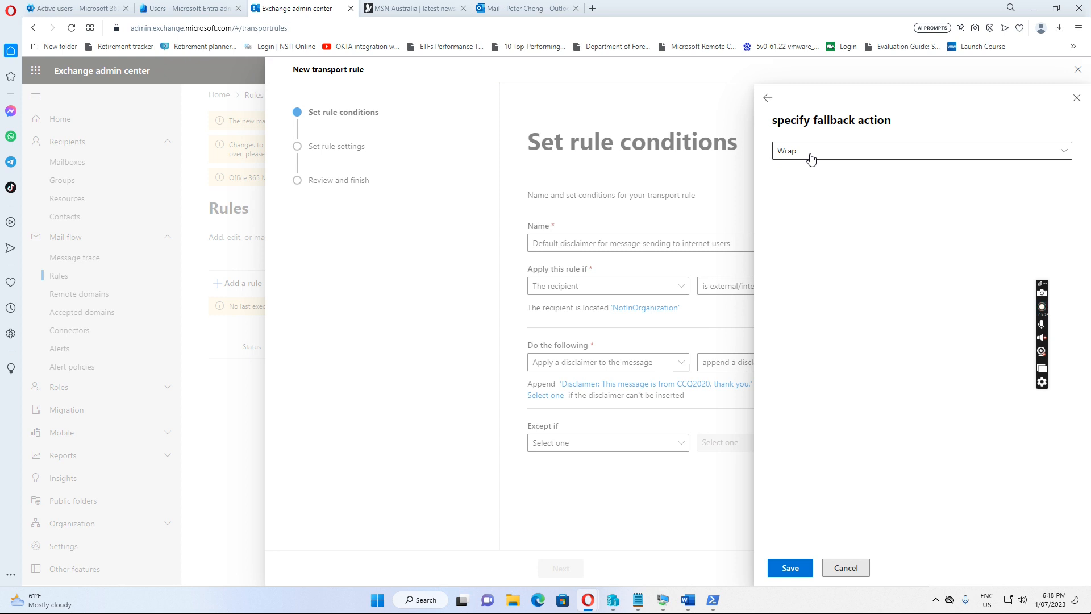
Step: Choose Wrap as the fallback action, save it, and advance to the rule settings
left_click(1057, 151)
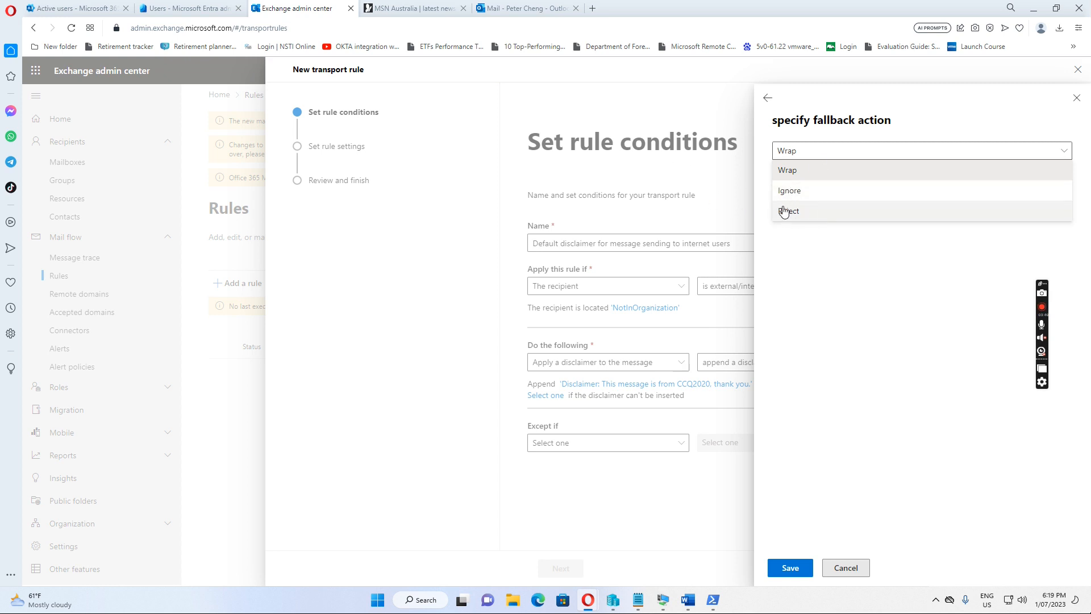
left_click(792, 173)
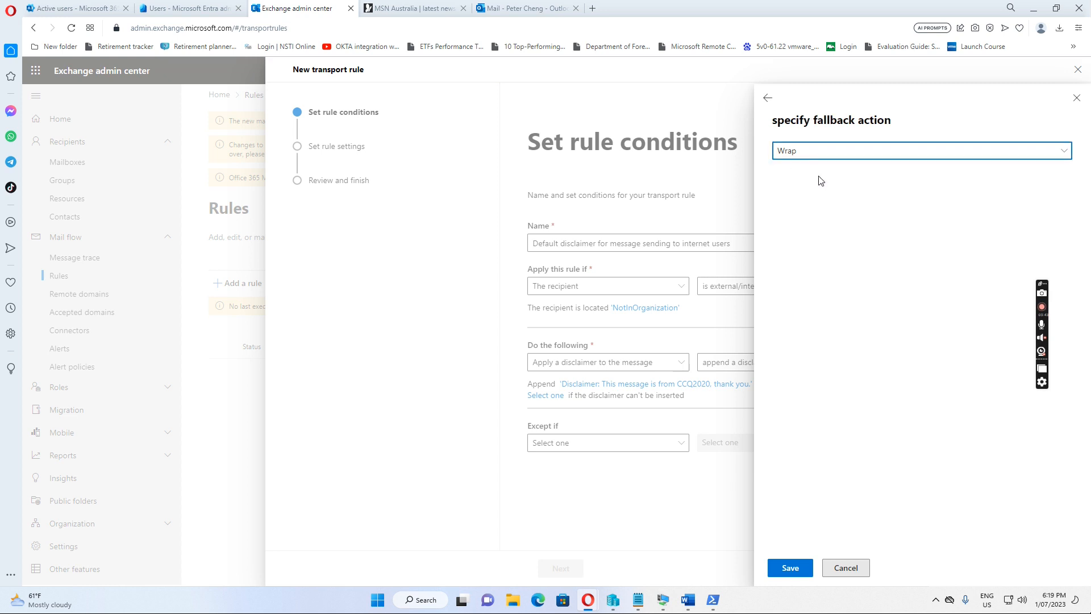
left_click(789, 568)
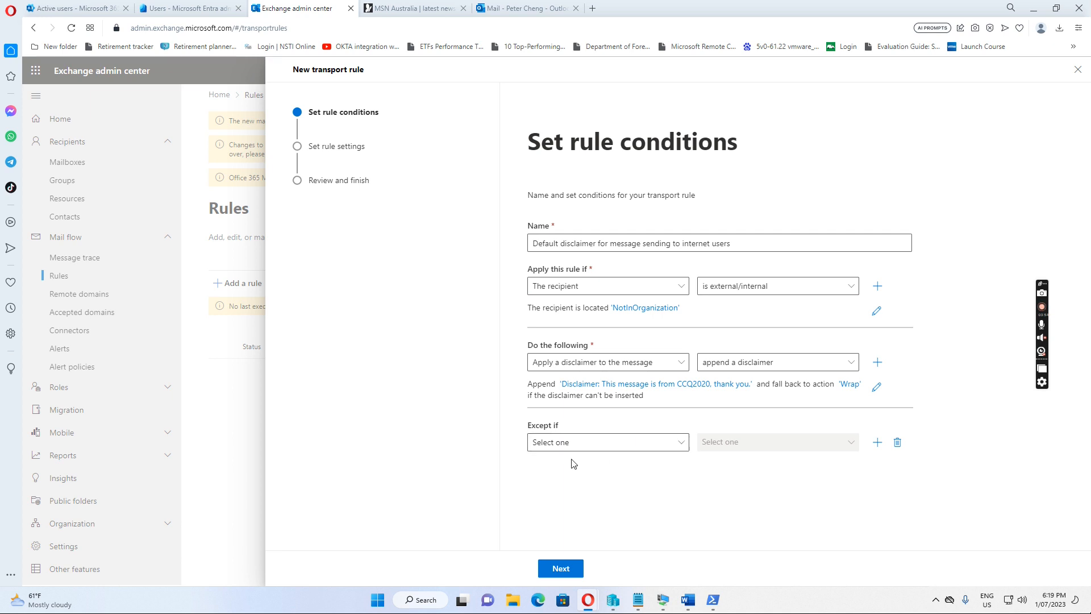
left_click(560, 569)
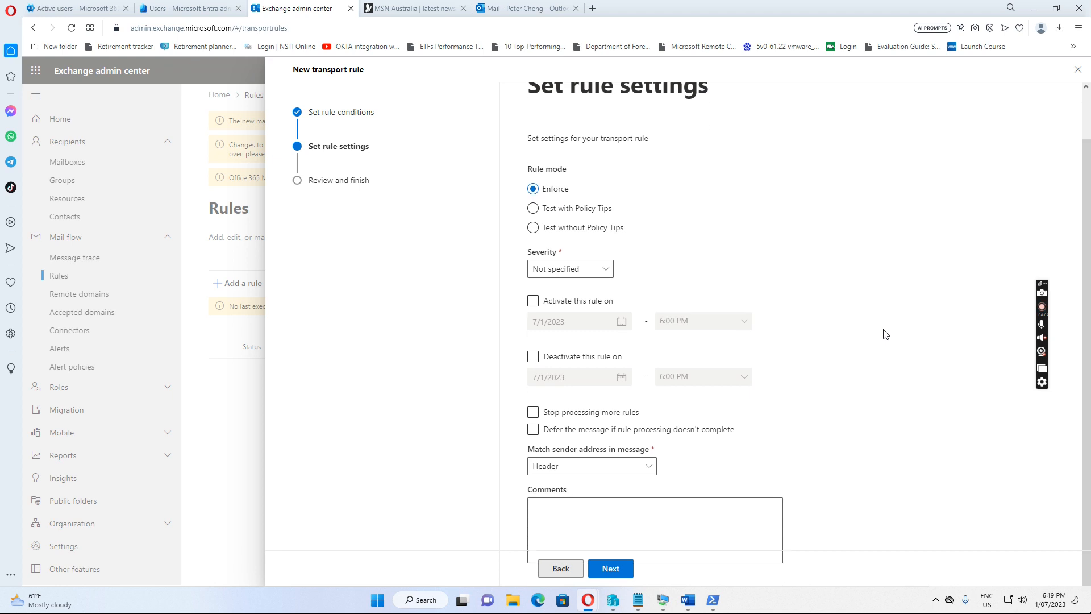
Step: Keep Enforce mode and severity Not specified, then continue to Review and finish
scroll(884, 335, "down", 1)
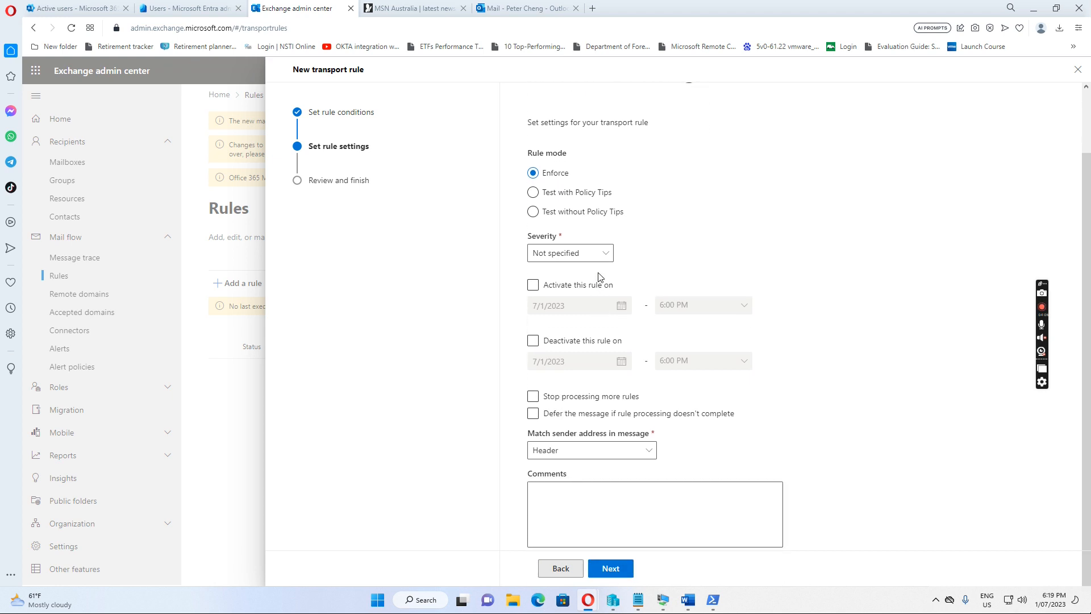
left_click(604, 254)
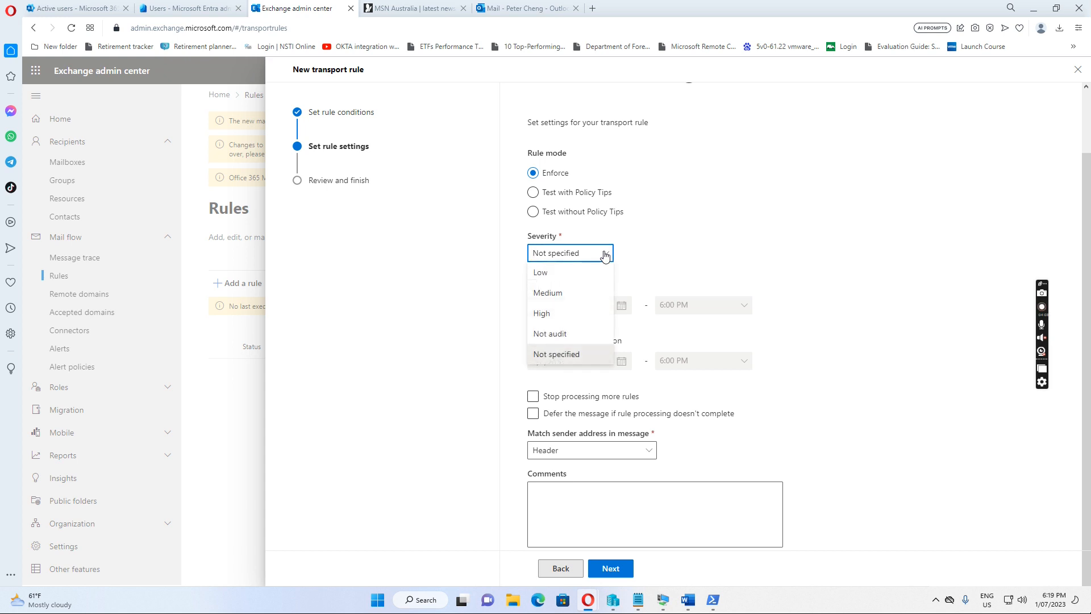
left_click(604, 253)
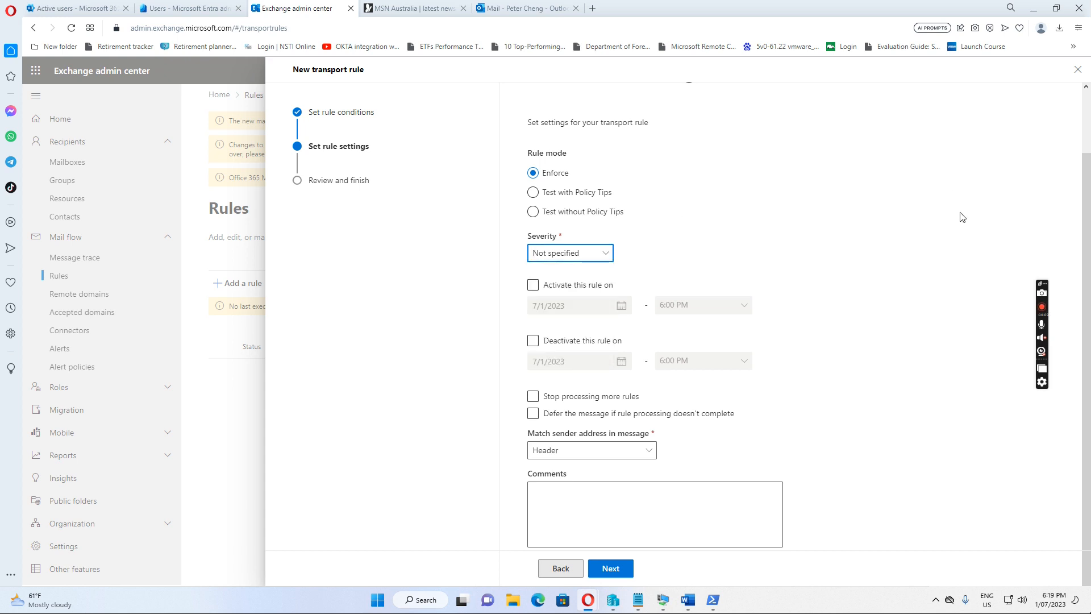
left_click(614, 572)
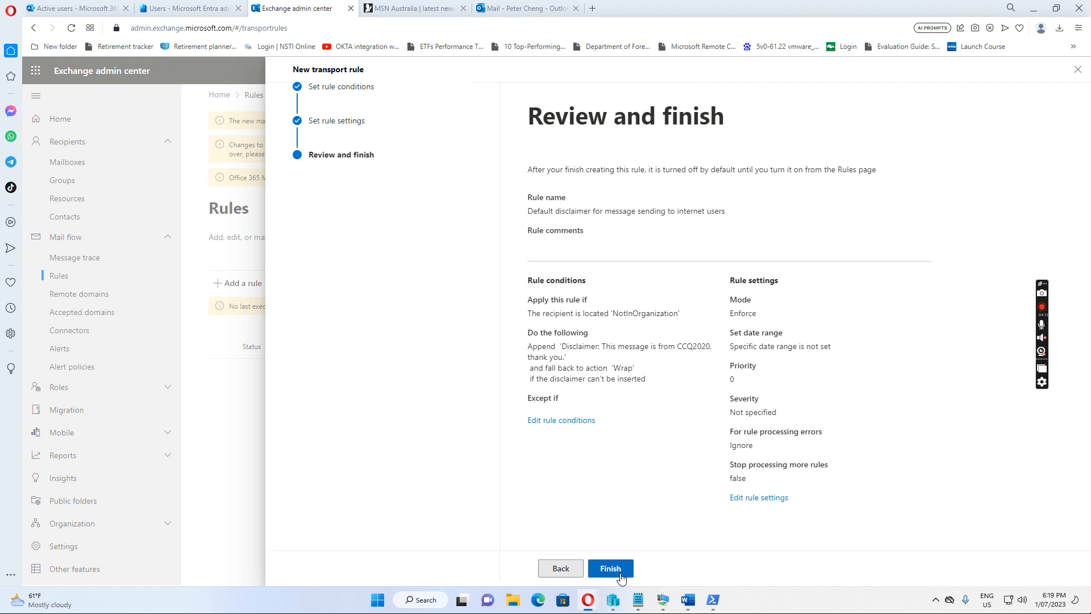
Step: Finish creating the 'Default disclaimer for…' rule and close the wizard back to Rules
left_click(610, 569)
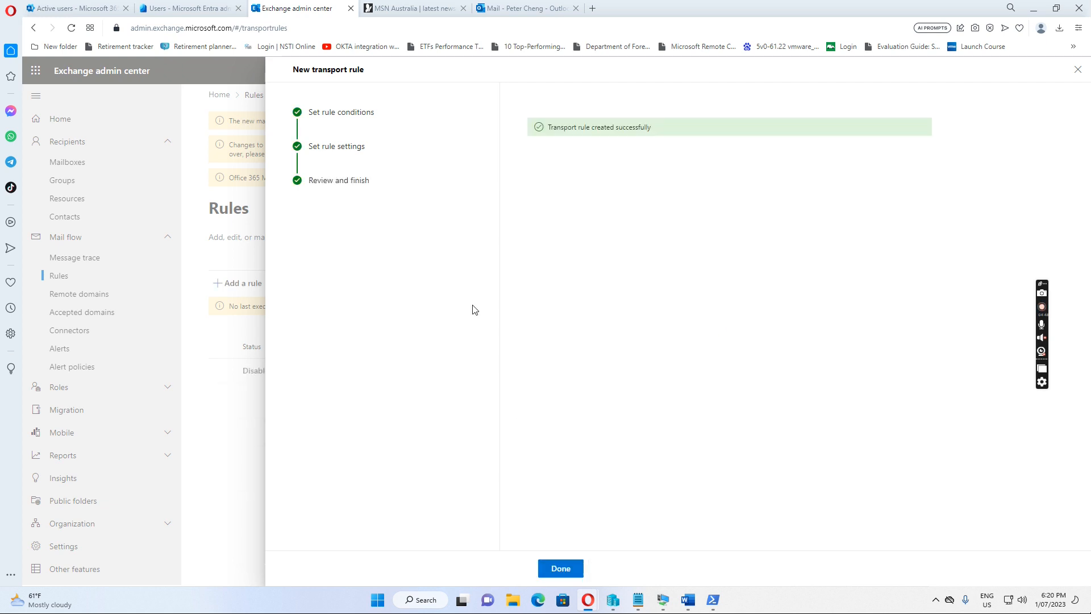
left_click(560, 570)
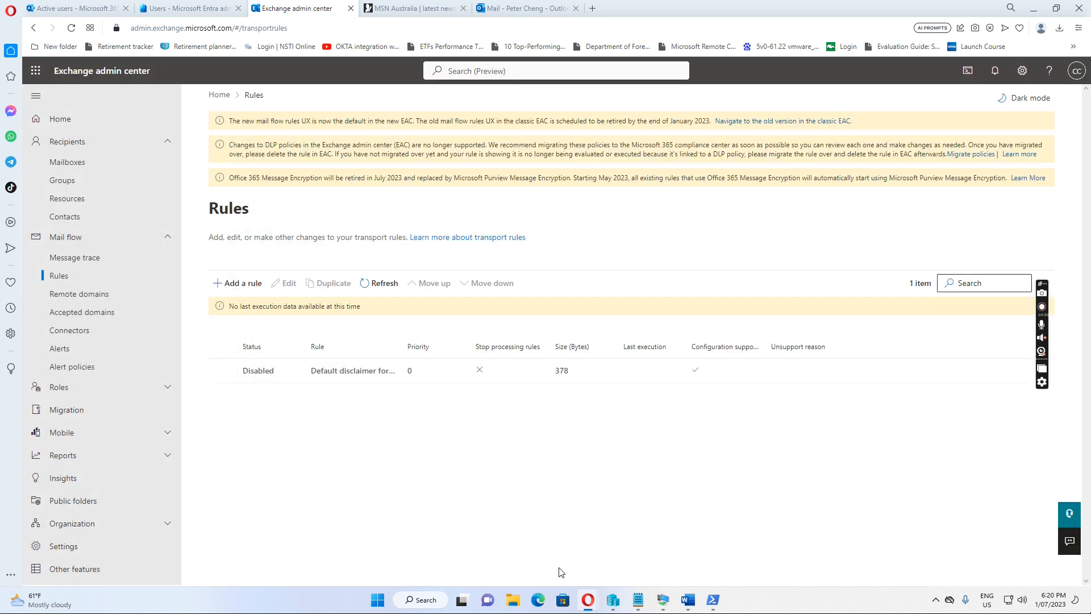
Step: Switch the new disclaimer rule to Enabled, close its details, and refresh the Rules list
left_click(258, 371)
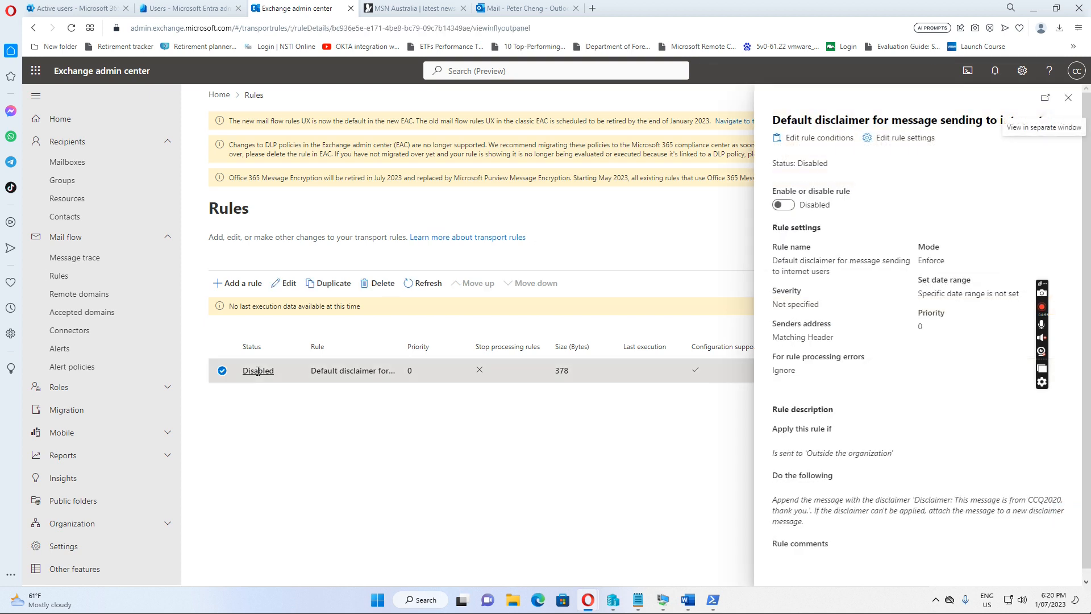
left_click(787, 206)
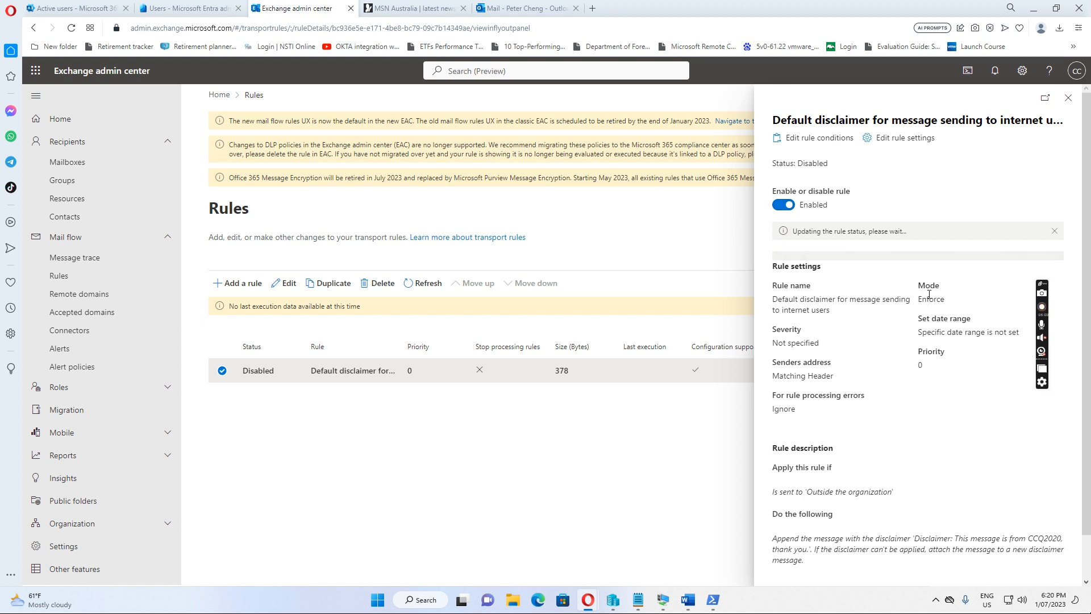
scroll(929, 295, "down", 1)
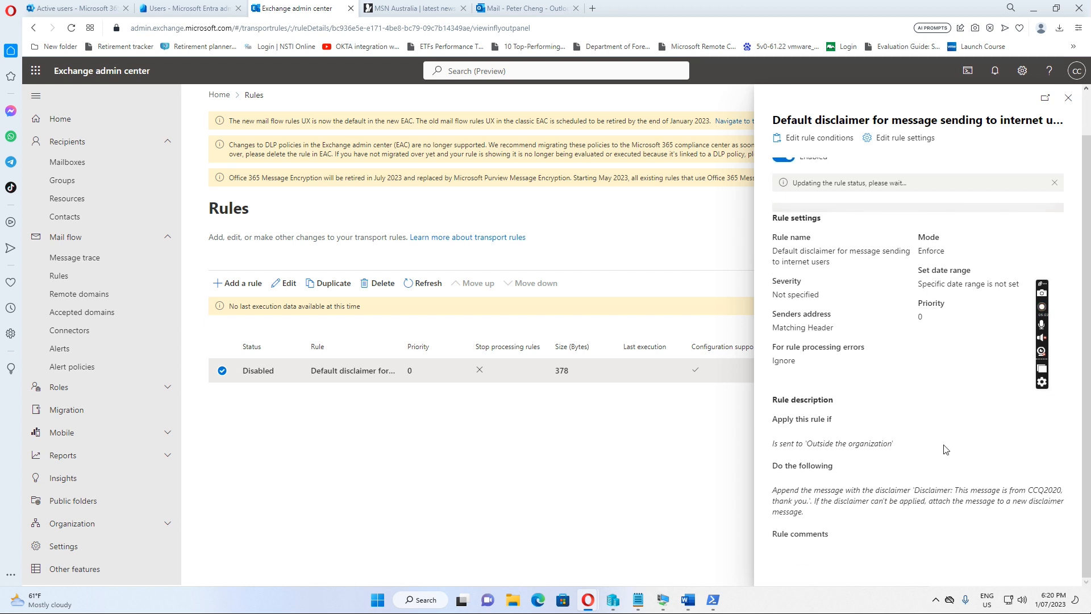
left_click(1068, 98)
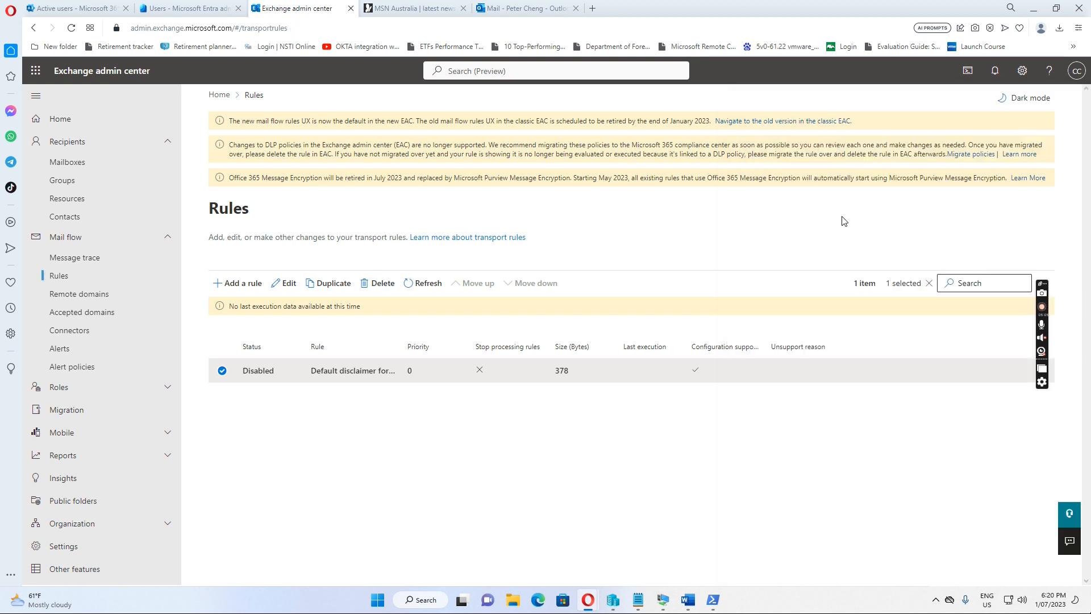
left_click(425, 283)
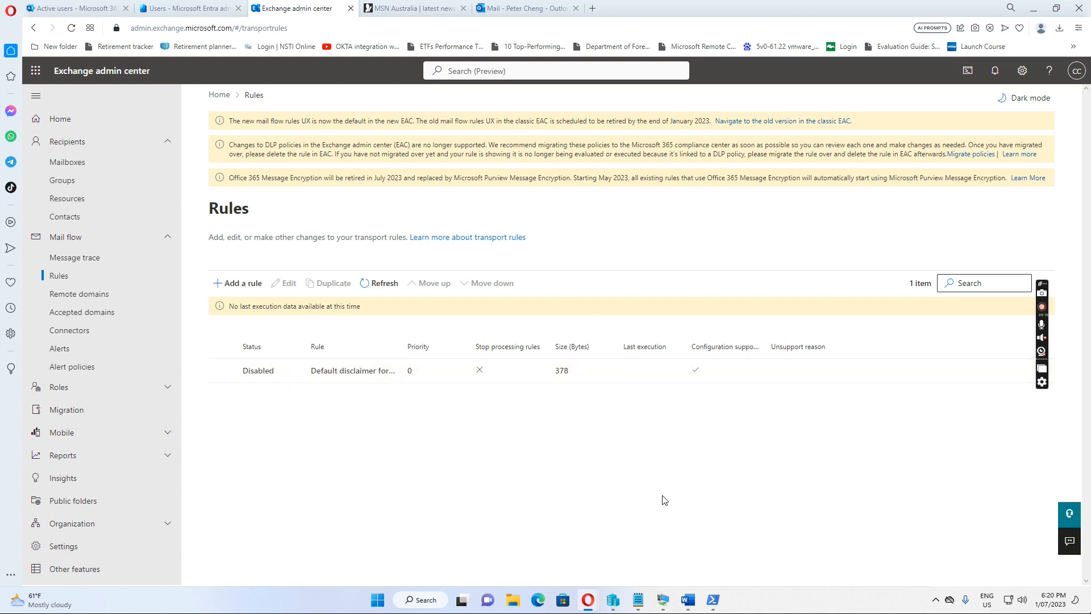
Step: Bring the w10-01 VM's Outlook forward and open the original test message from Sent Items
mouse_move(663, 594)
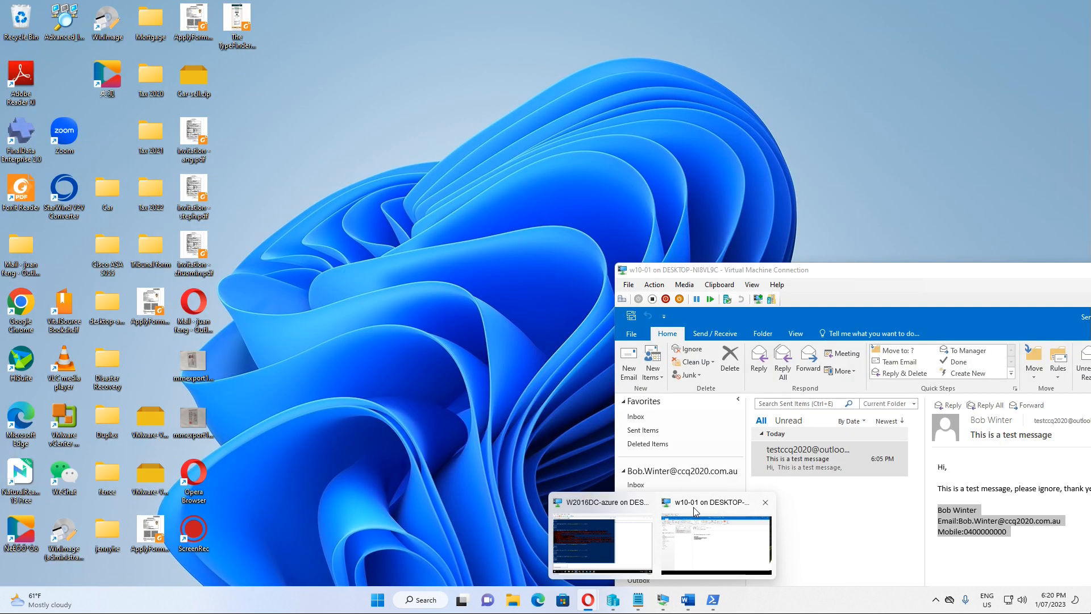
left_click(693, 507)
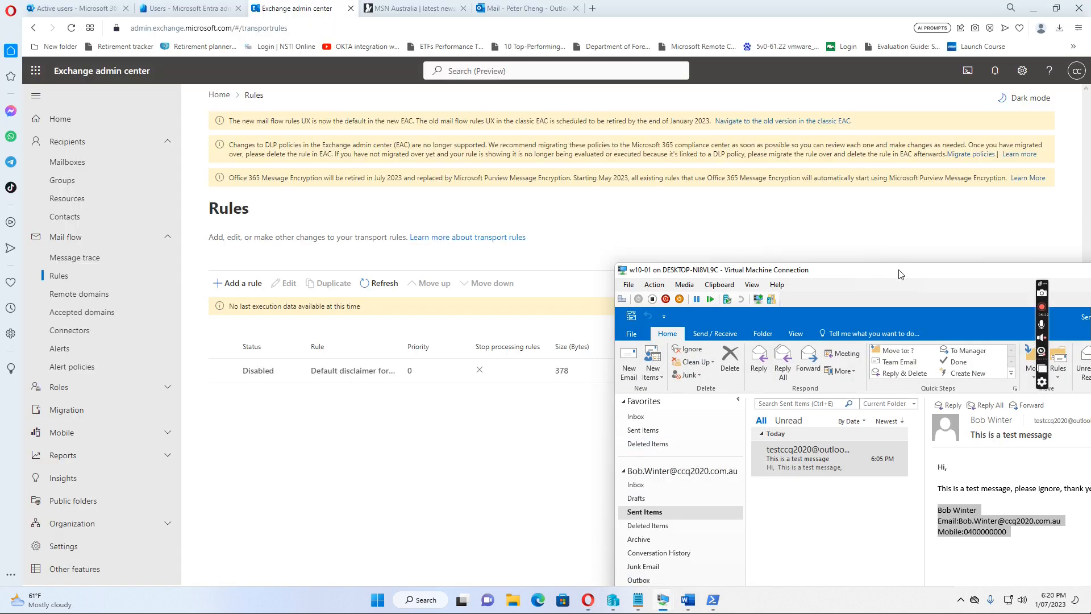
left_click_drag(899, 274, 462, 93)
left_click(358, 277)
double_click(357, 277)
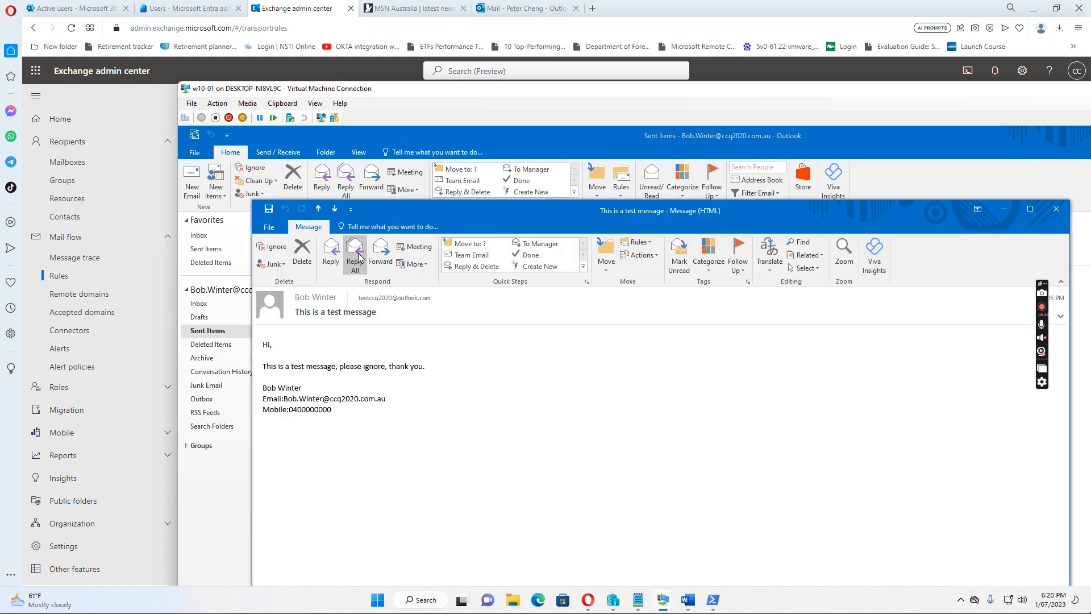
Step: Reply All, strip 'RE:' from the subject, and move the greeting and message line to the top
left_click(358, 257)
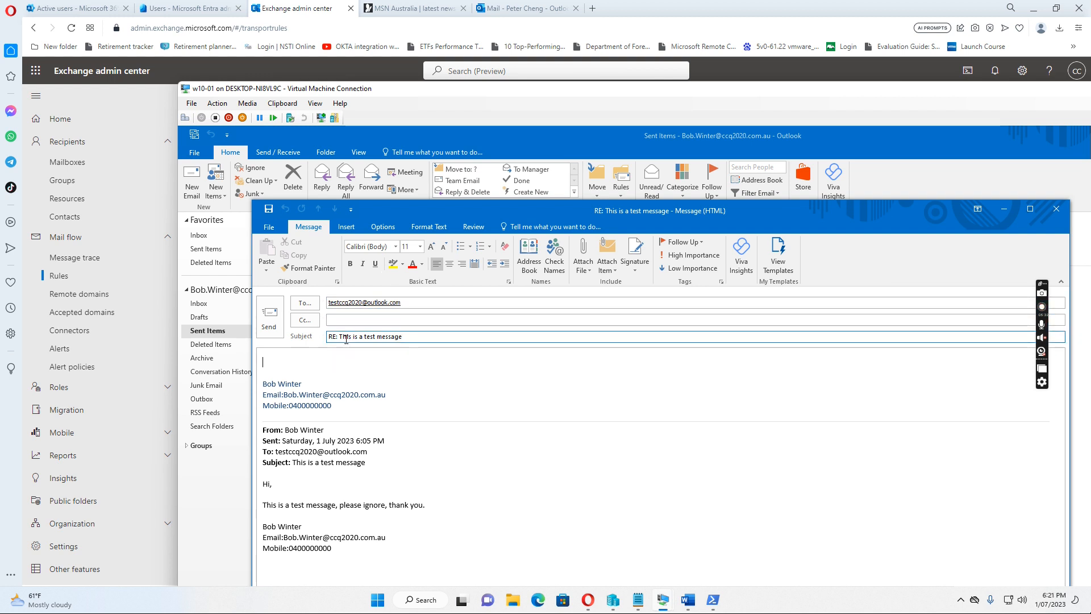
left_click_drag(338, 338, 325, 335)
key("Delete")
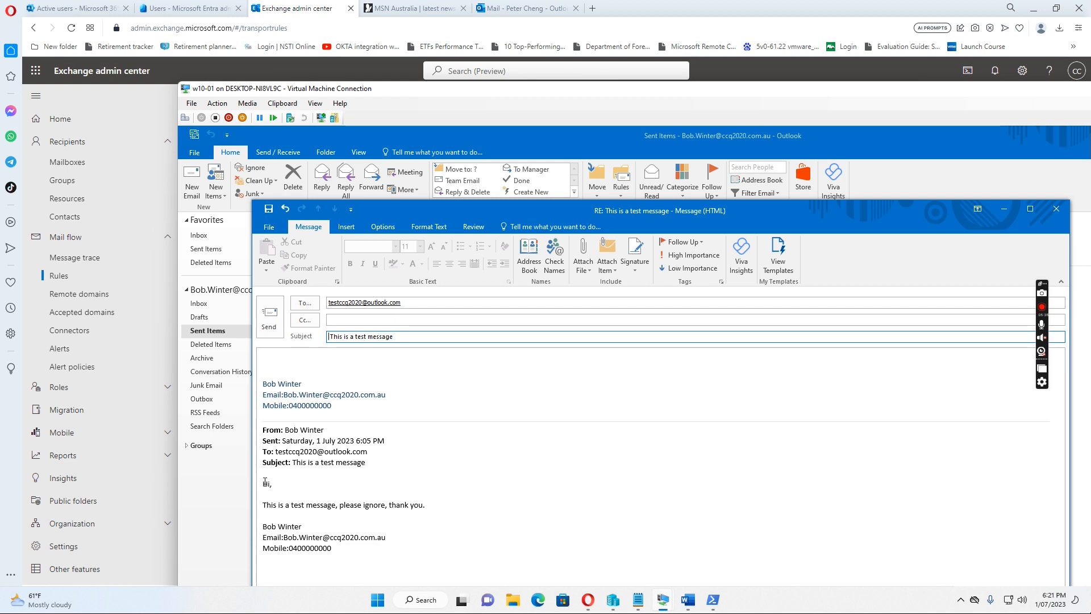
left_click_drag(263, 484, 429, 503)
key("ctrl+c")
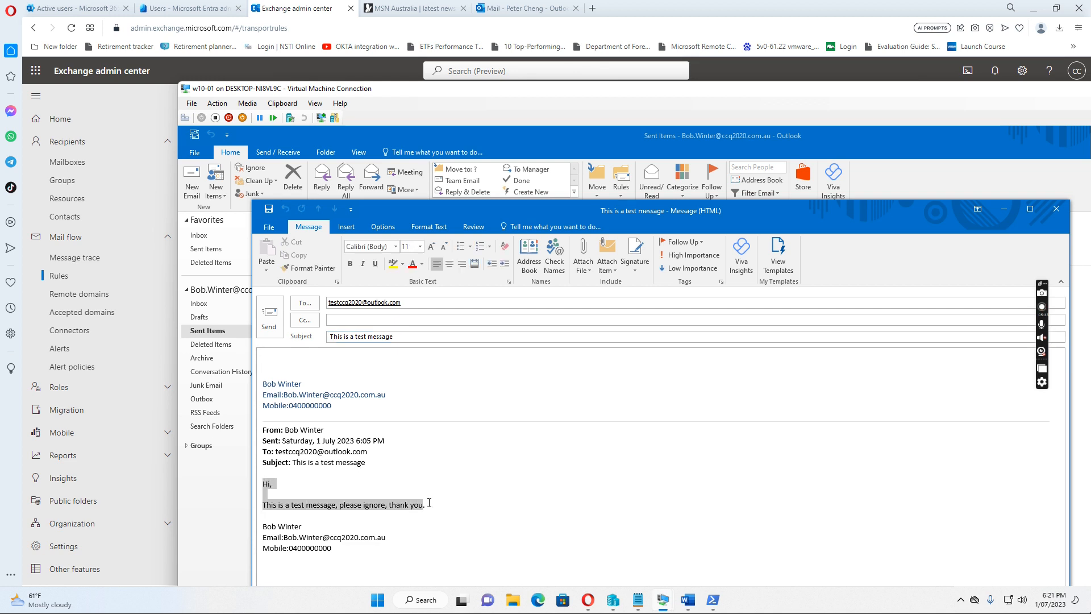
left_click(280, 356)
key("ctrl+v")
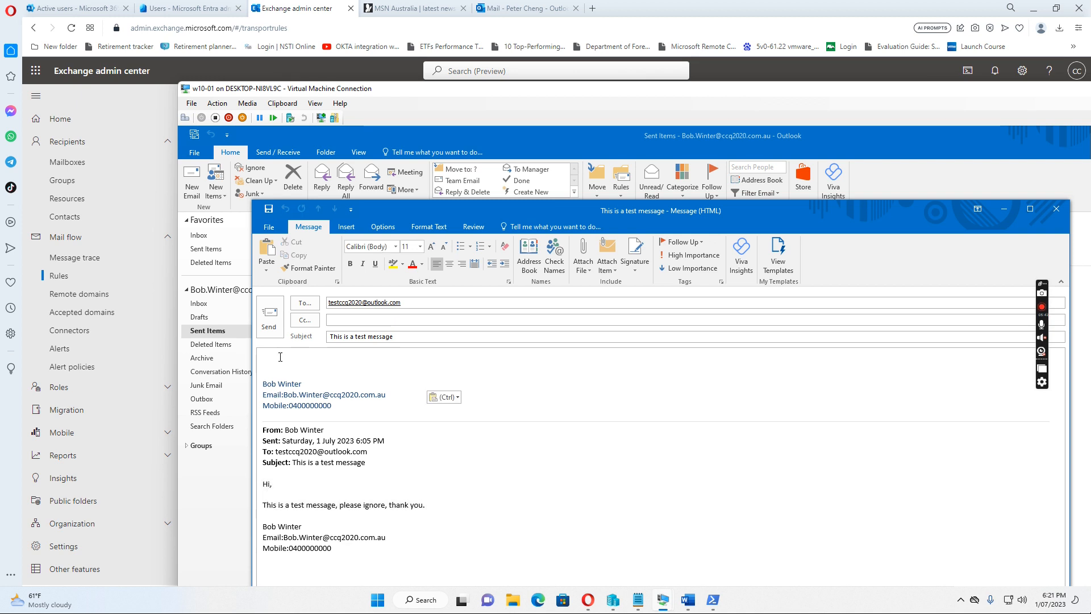
key("Delete")
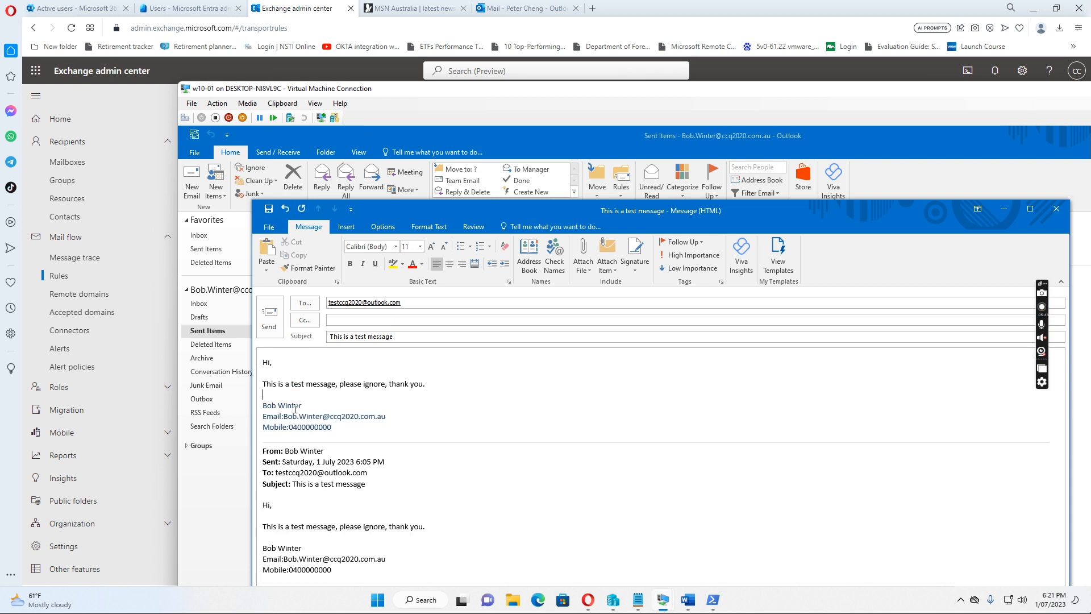
Step: Delete the quoted original, title it 'This is a test message -18:21 01/07/2023', and send
left_click_drag(301, 490, 383, 574)
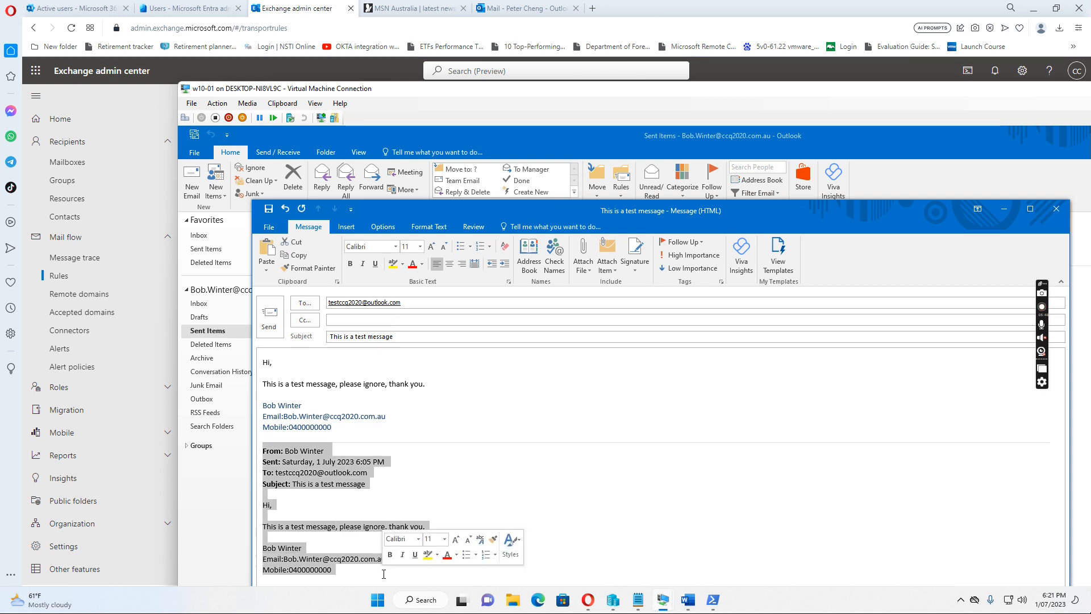
key("Delete")
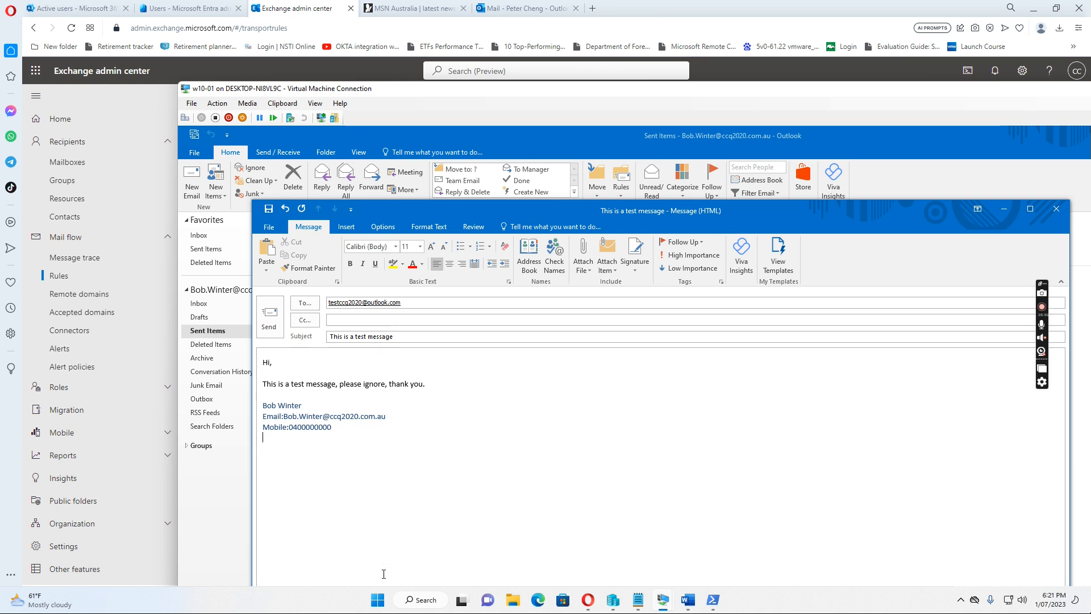
left_click(436, 338)
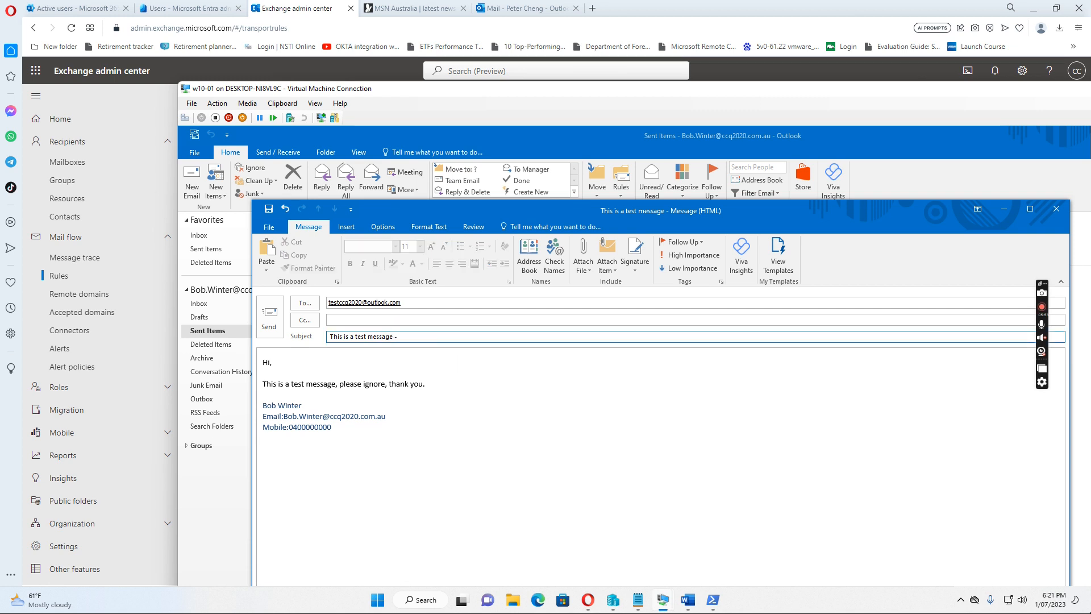
type("-18:21 01/07/2023")
left_click(273, 326)
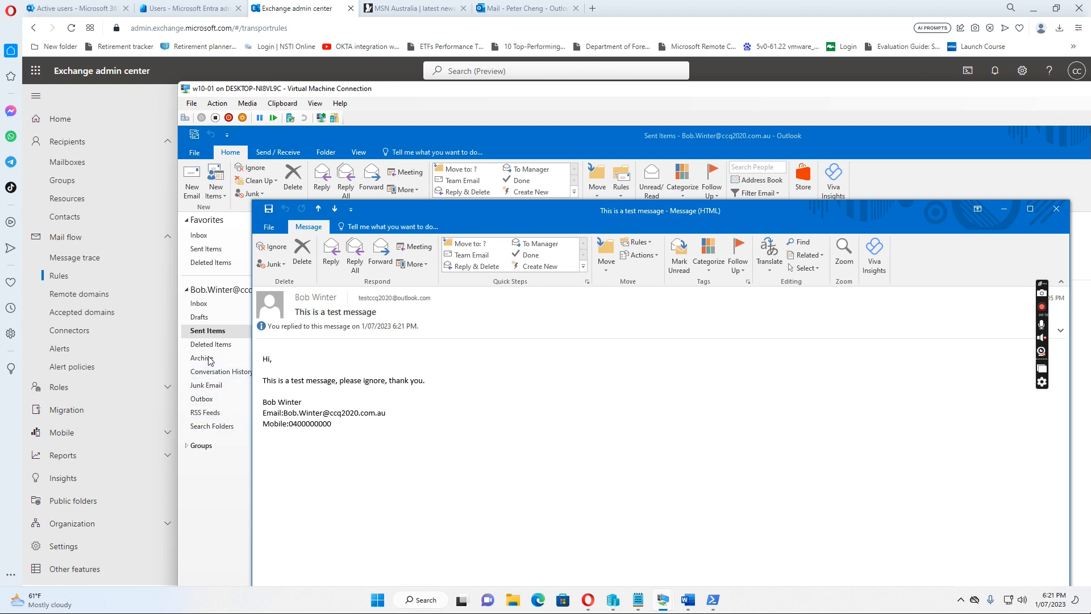
Step: Confirm the new test email in Sent Items, then open it in the Outlook.com Inbox
left_click(214, 334)
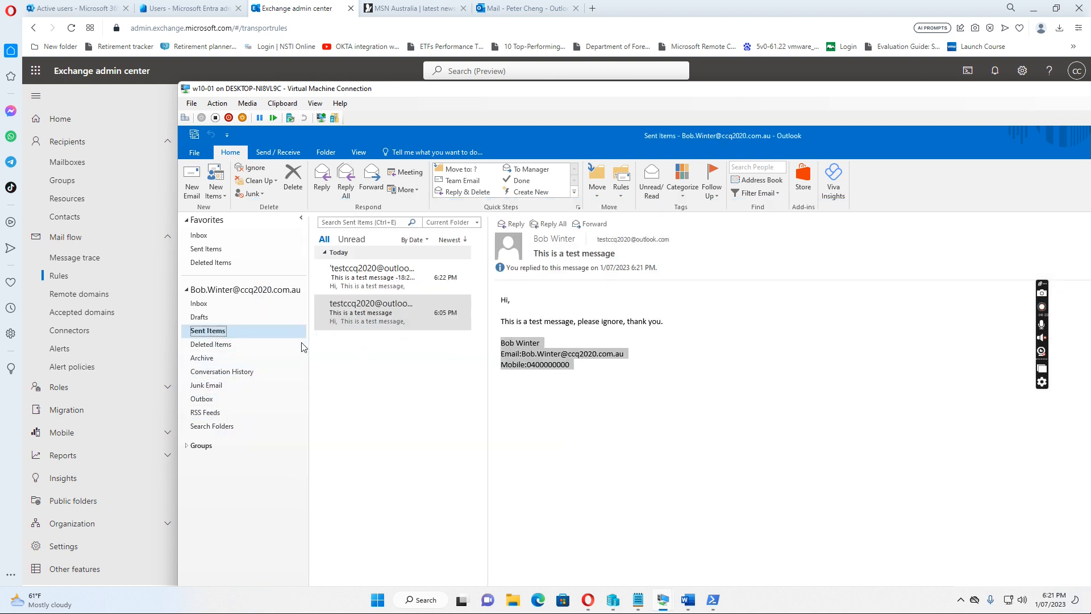
left_click(361, 275)
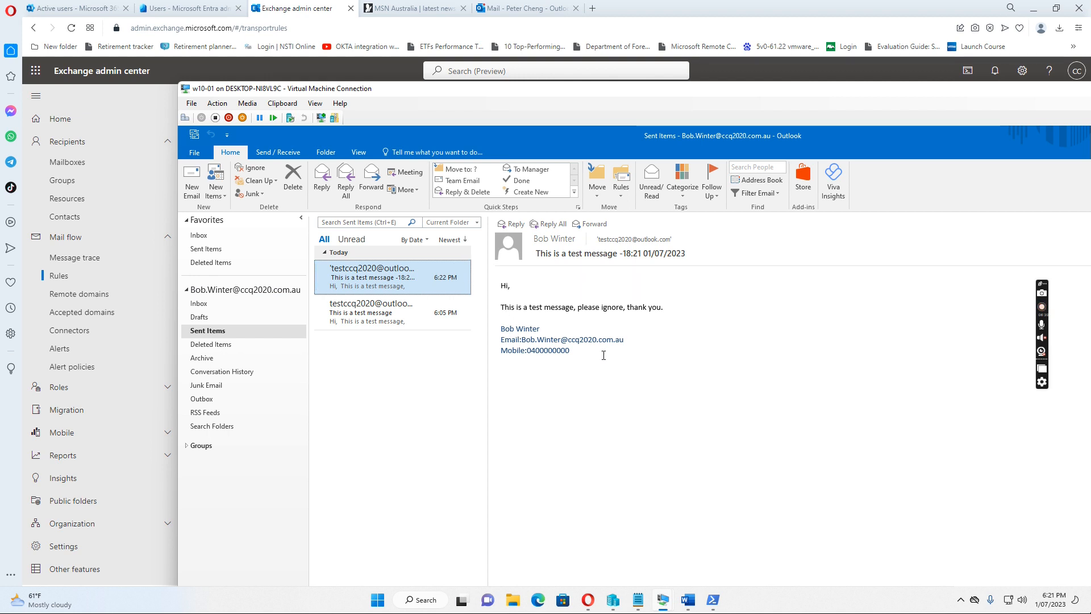
left_click(522, 10)
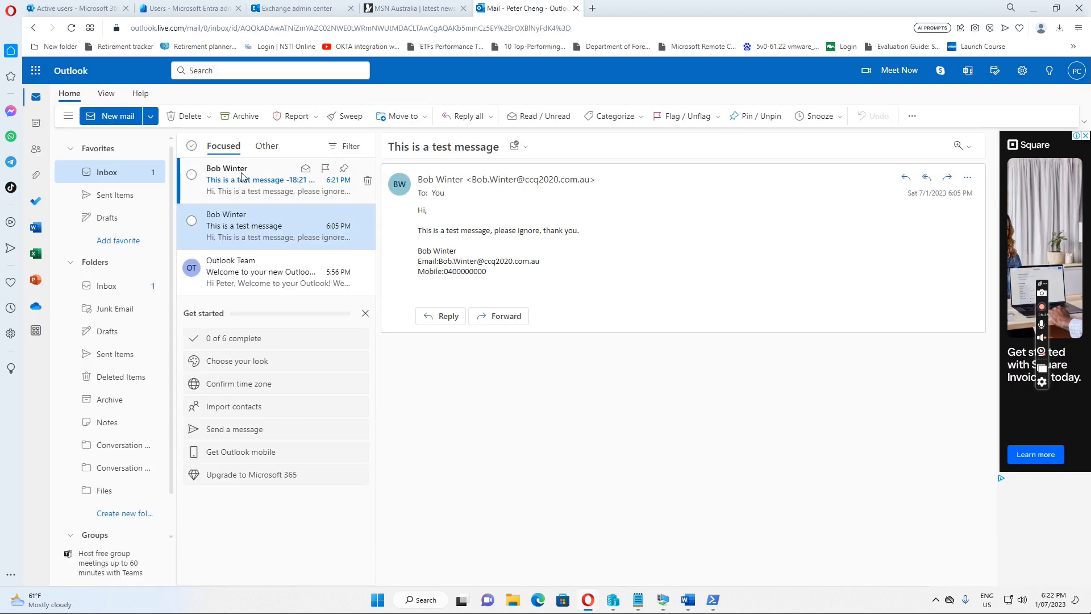
left_click(241, 177)
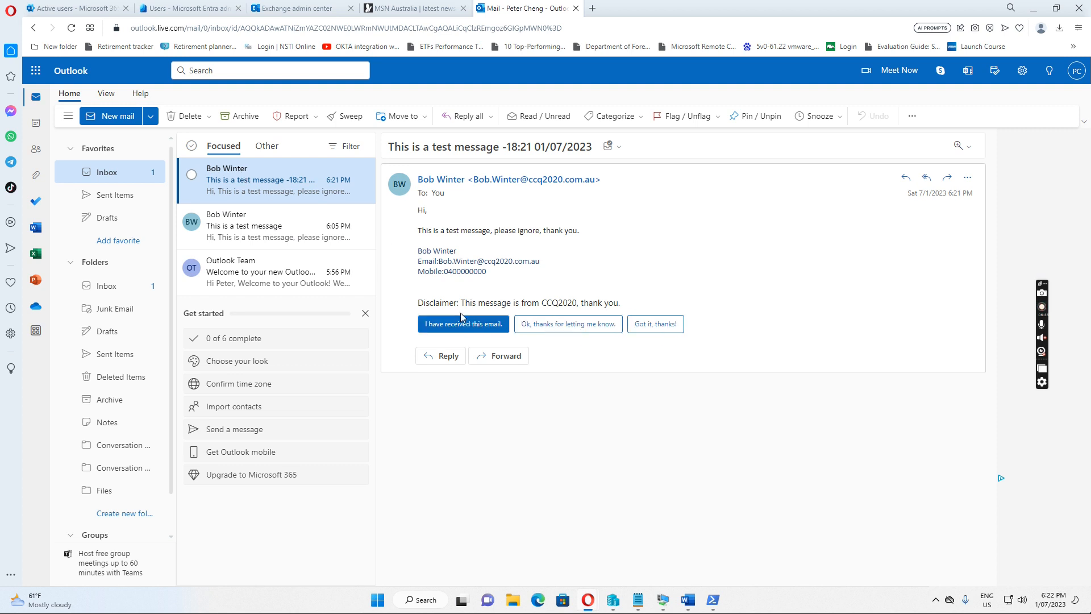